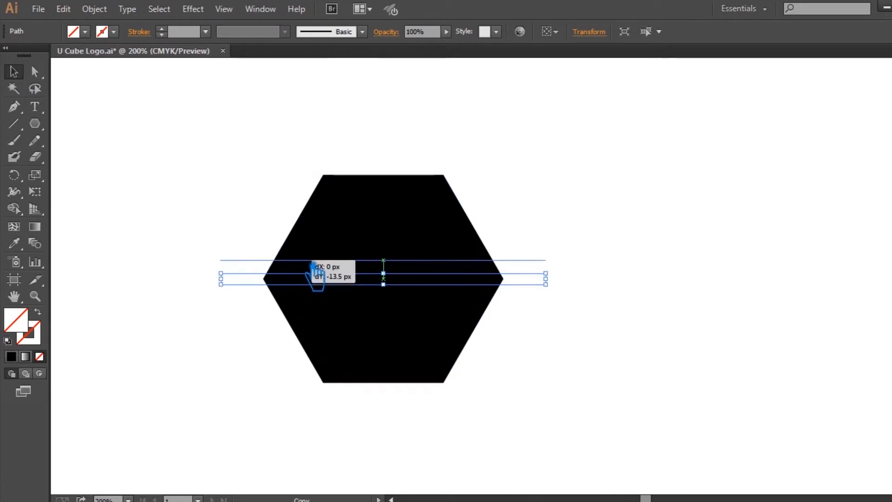
key("ctrl+z")
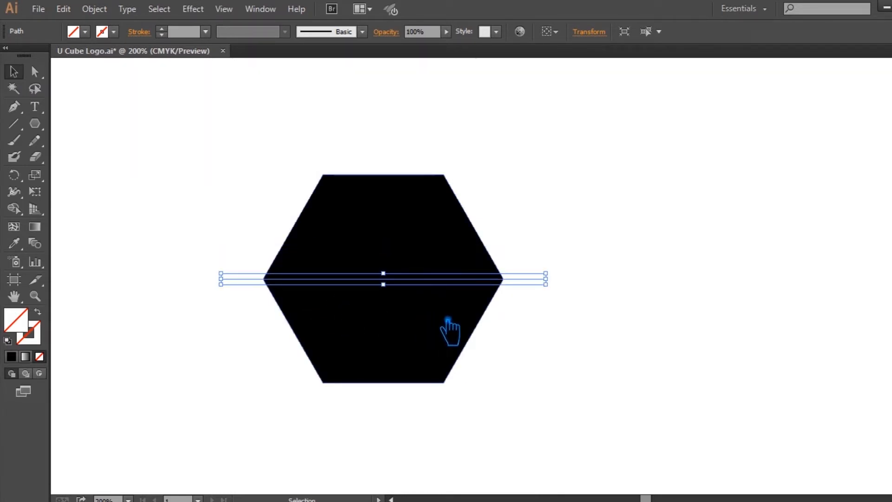
left_click(600, 318)
left_click_drag(315, 286, 316, 254)
key("ctrl+z")
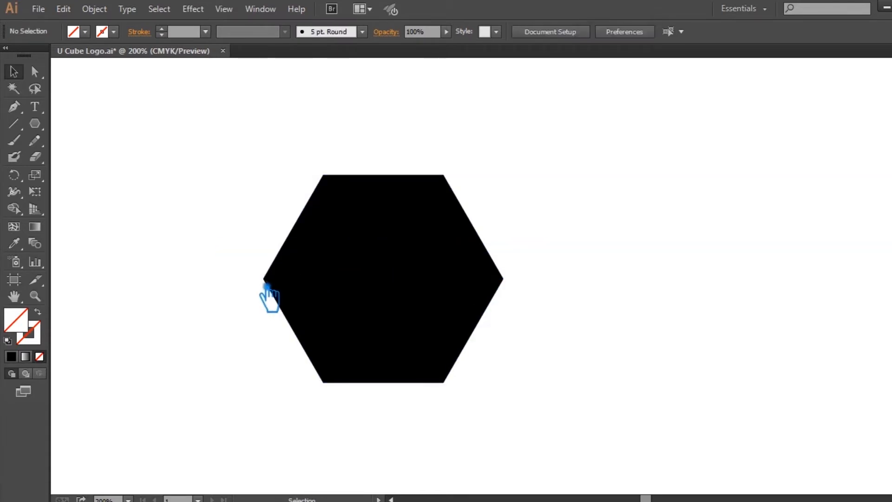
key("ctrl+z")
Copy the horizontal centre line upward over the hexagon and repeat the copy twice at the same spacing
left_click_drag(329, 287, 332, 258)
key("ctrl+d")
key("ctrl+d")
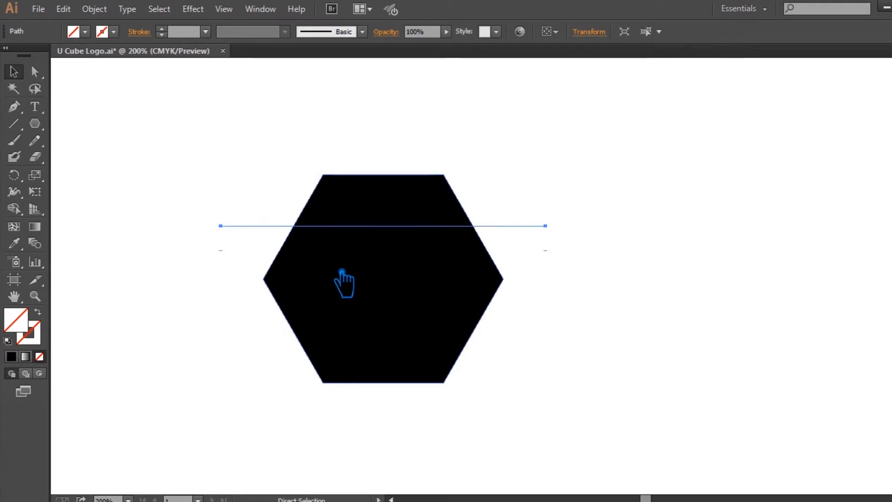
Stretch the spacing of the four horizontal lines until the uppermost meets the hexagon's top edge, and group them
left_click(265, 280)
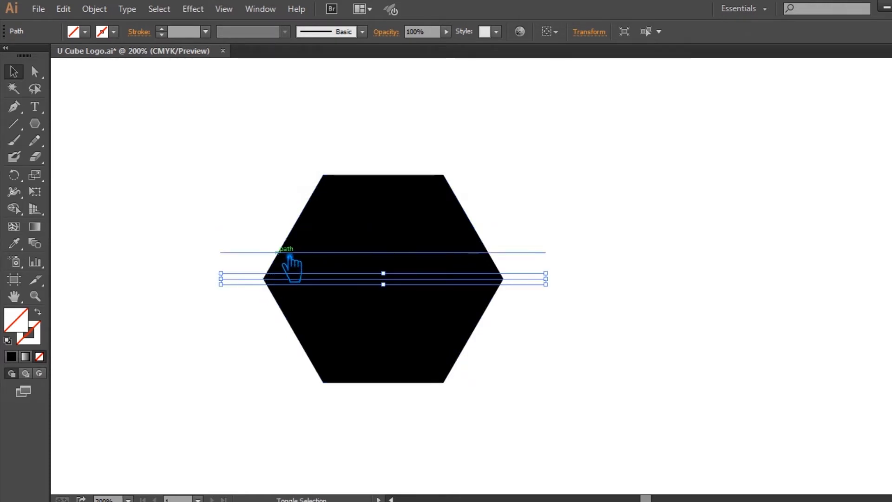
left_click(302, 252, "shift")
left_click(308, 228, "shift")
left_click(317, 200, "shift")
mouse_move(384, 200)
left_mouse_down()
mouse_move(381, 175)
mouse_move(393, 186)
left_mouse_up()
key("a")
key("ctrl+g")
key("v")
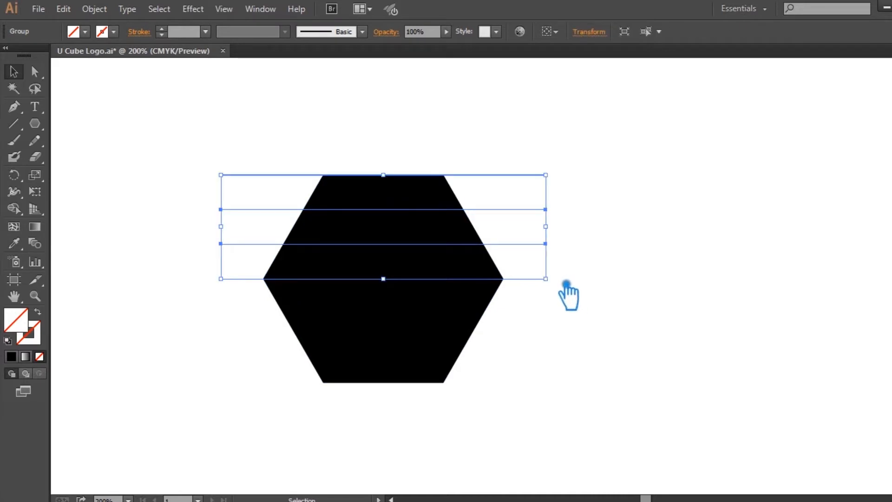
Duplicate the group of horizontal lines downward so it covers the lower half of the hexagon
key("a")
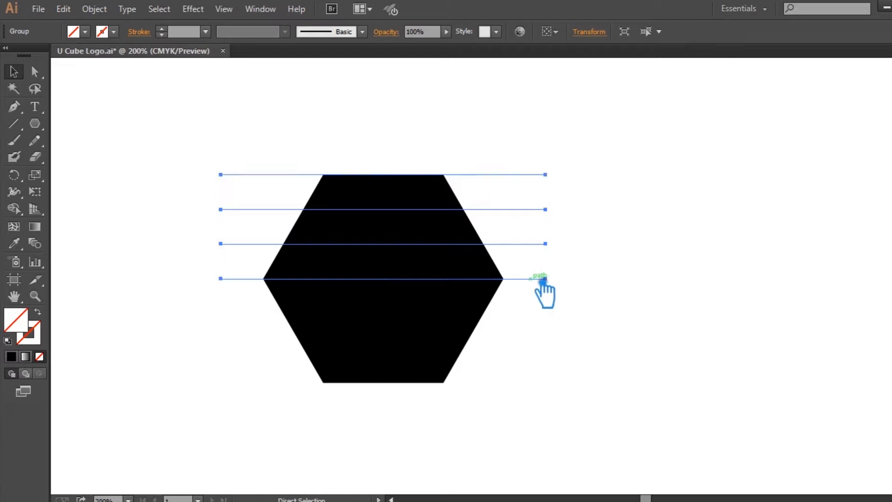
left_click(399, 210, "shift")
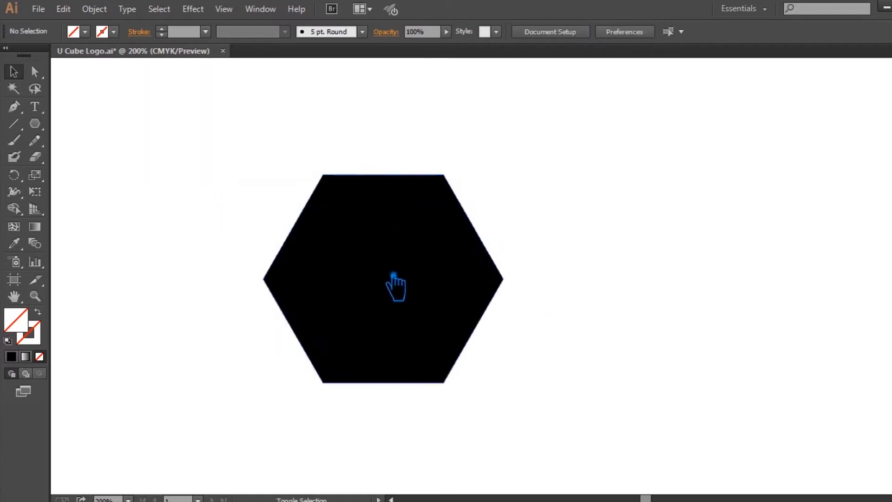
left_click_drag(385, 282, 398, 389)
left_click(488, 422)
Draw a diagonal line through the hexagon's upper-left and lower-right corners and make three evenly spaced copies toward its lower-left edge
left_click(14, 123)
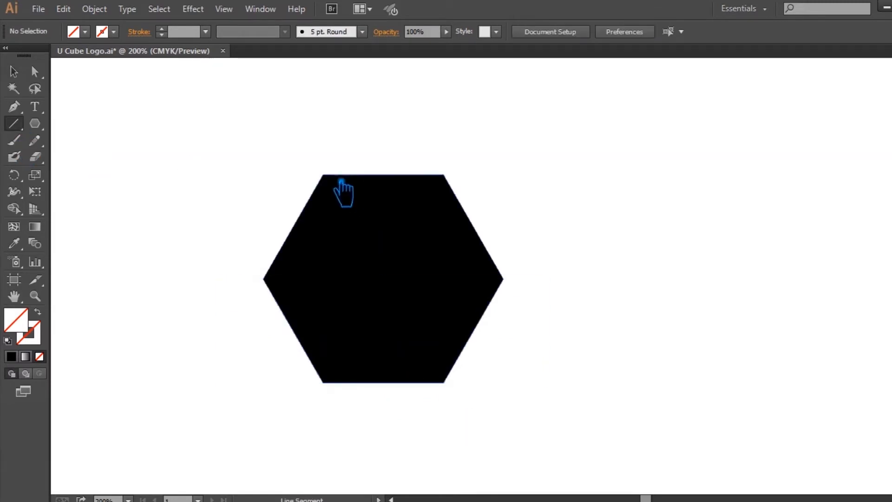
mouse_move(335, 182)
left_mouse_down()
mouse_move(457, 389)
mouse_move(522, 475)
left_mouse_up()
key("ctrl")
left_click_drag(464, 407, 438, 425)
key("ctrl+d")
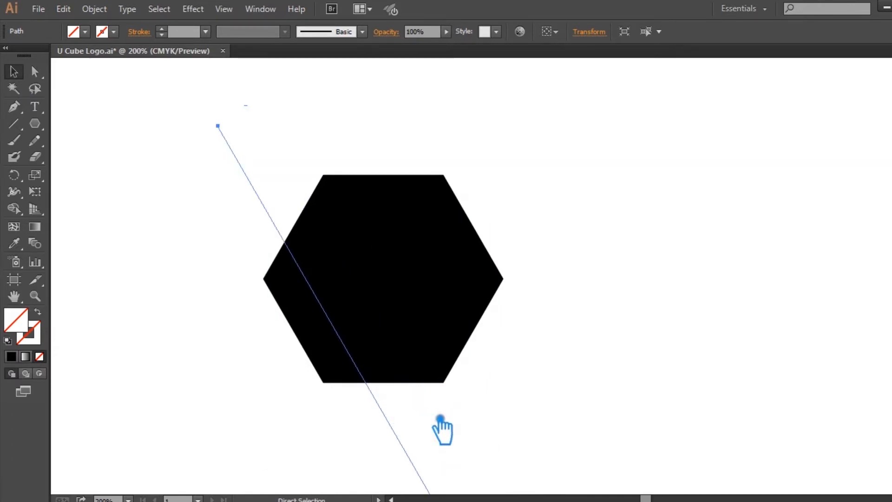
key("ctrl+d")
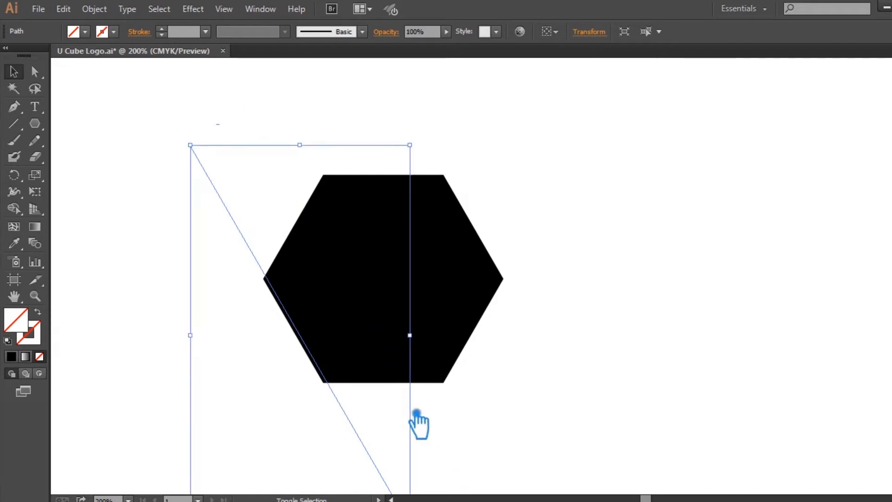
Group the four diagonal lines and scale them so the outermost one lies on the hexagon's lower-left edge
left_click(466, 420)
left_click(425, 414, "shift")
left_click(392, 414, "shift")
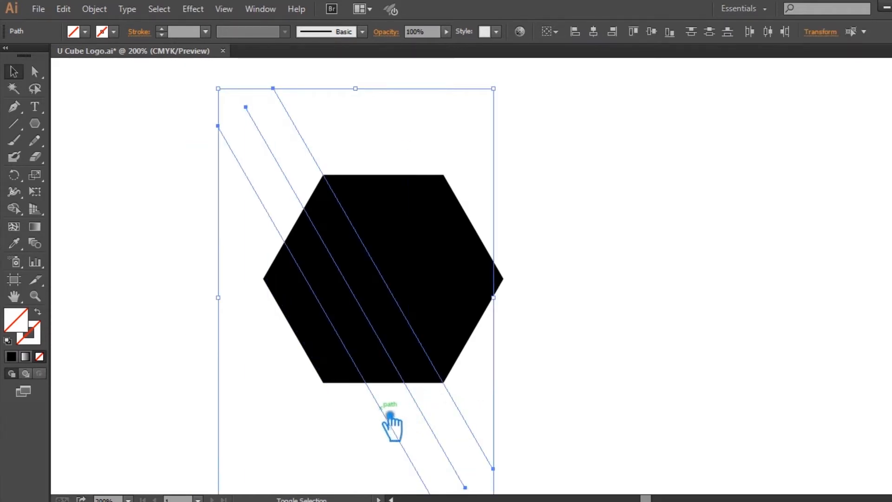
left_click(352, 413, "shift")
key("a")
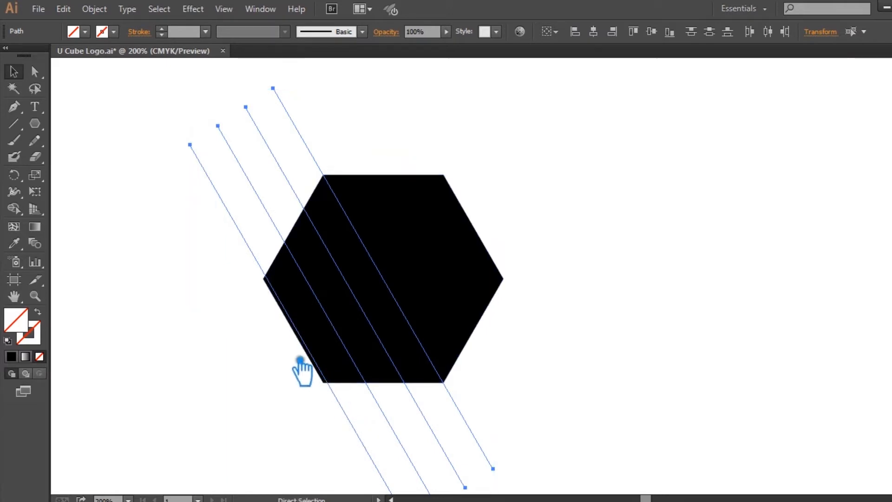
scroll(300, 360, "left", 1)
scroll(343, 358, "up", 2)
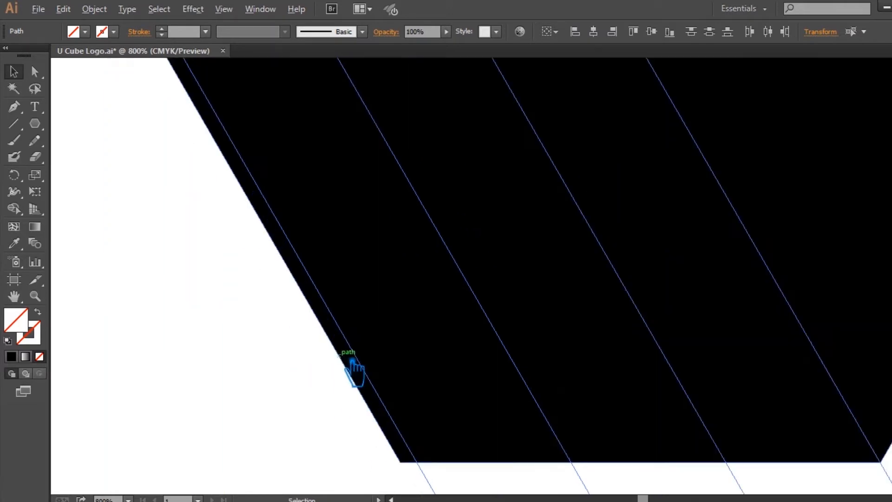
scroll(350, 335, "down", 2)
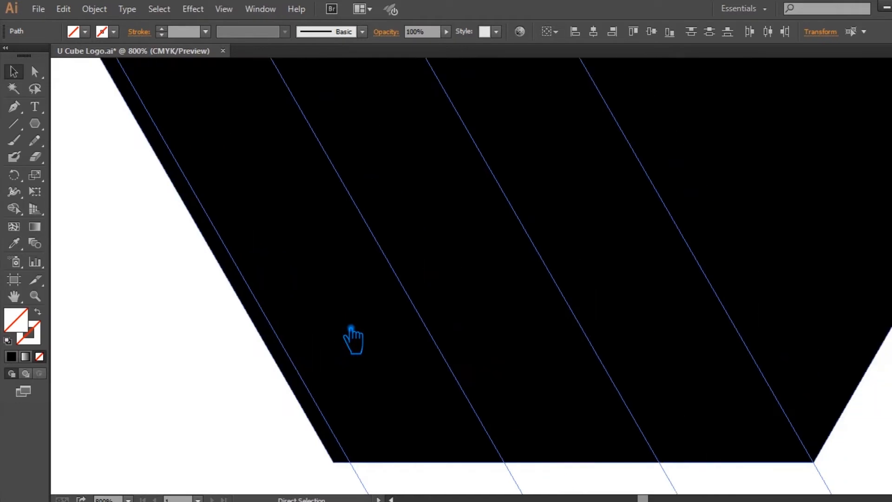
scroll(351, 328, "down", 2)
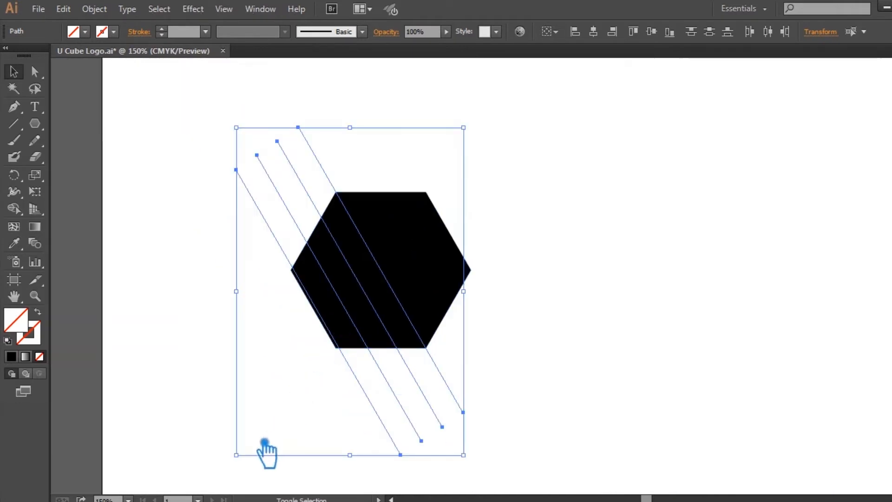
mouse_move(237, 455)
left_mouse_down()
mouse_move(248, 463)
mouse_move(235, 462)
left_mouse_up()
Duplicate the diagonal line group across the hexagon's upper-right half and group both sets together
left_click(443, 386)
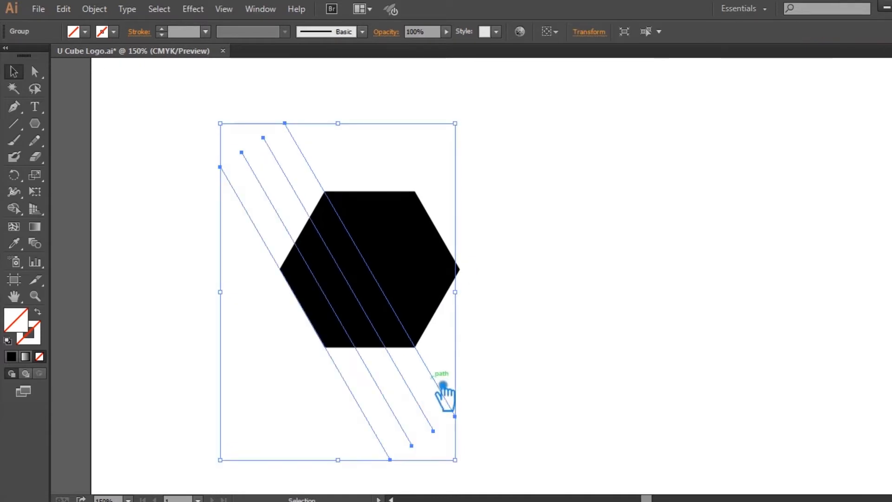
left_click_drag(444, 386, 505, 336)
left_click(632, 378)
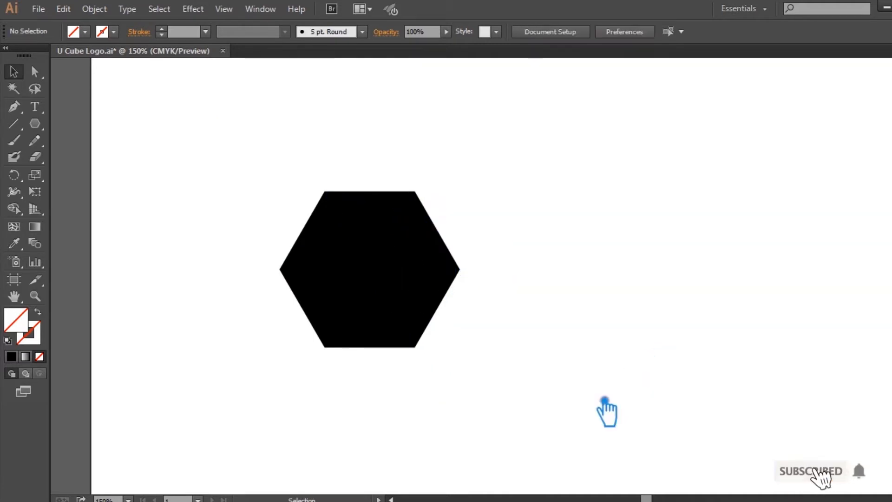
left_click_drag(590, 418, 206, 376)
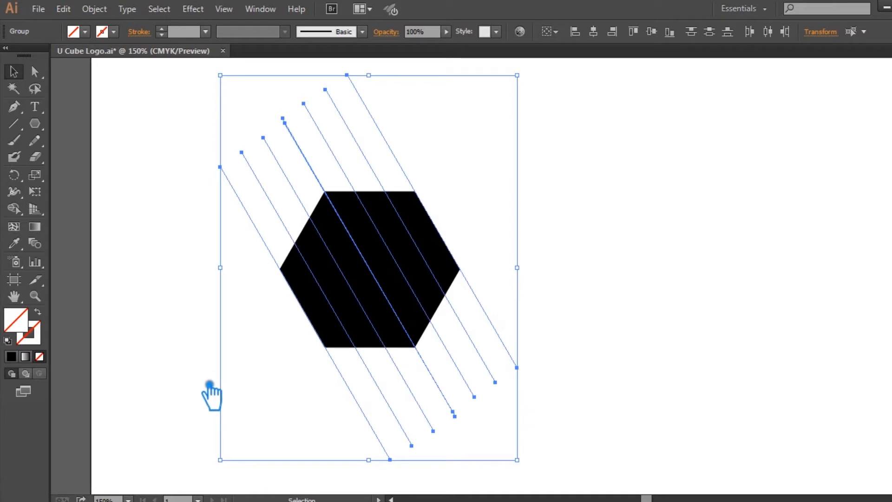
key("ctrl+g")
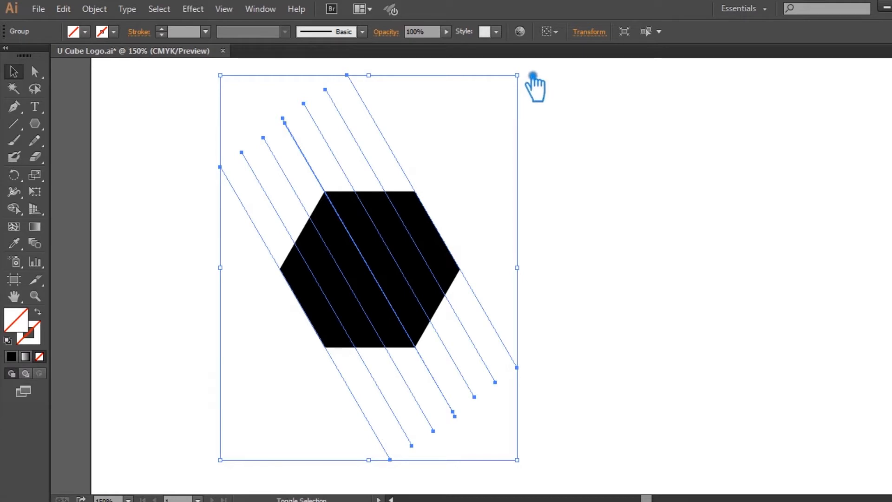
Rotate a copy of the diagonal line group so it crosses the hexagon along the opposite diagonal
key("ctrl")
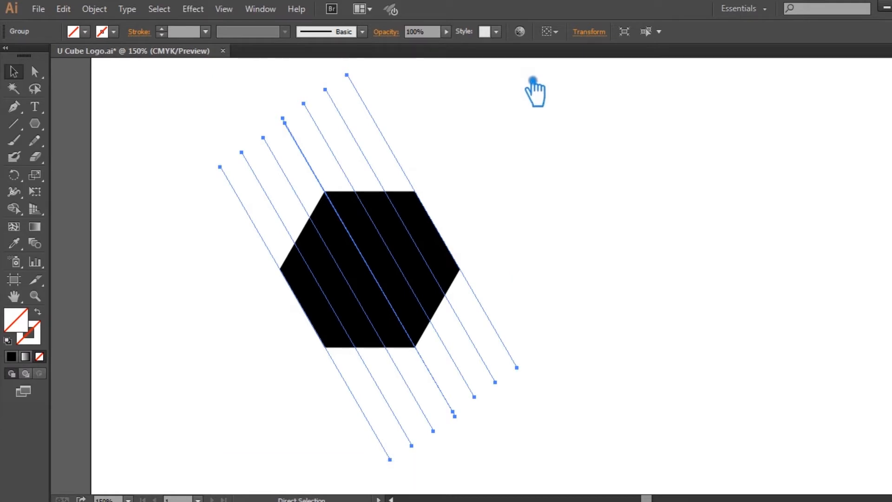
key("ctrl")
left_click(509, 189)
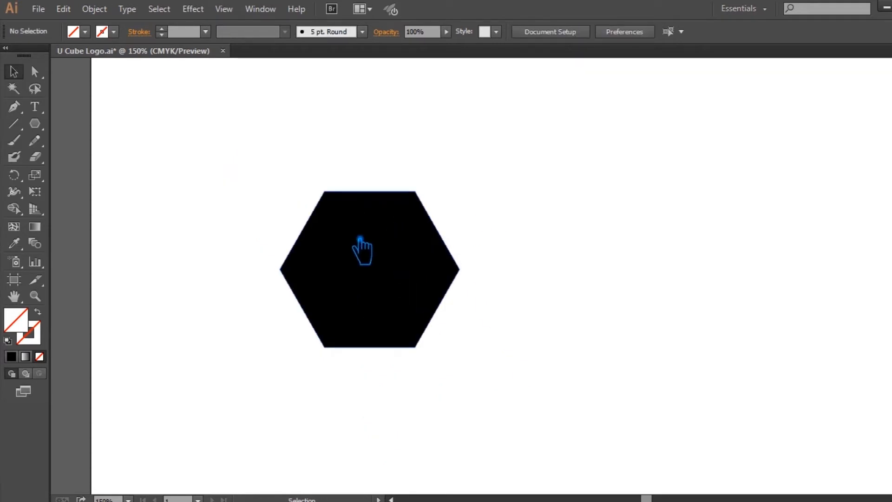
left_click(385, 231)
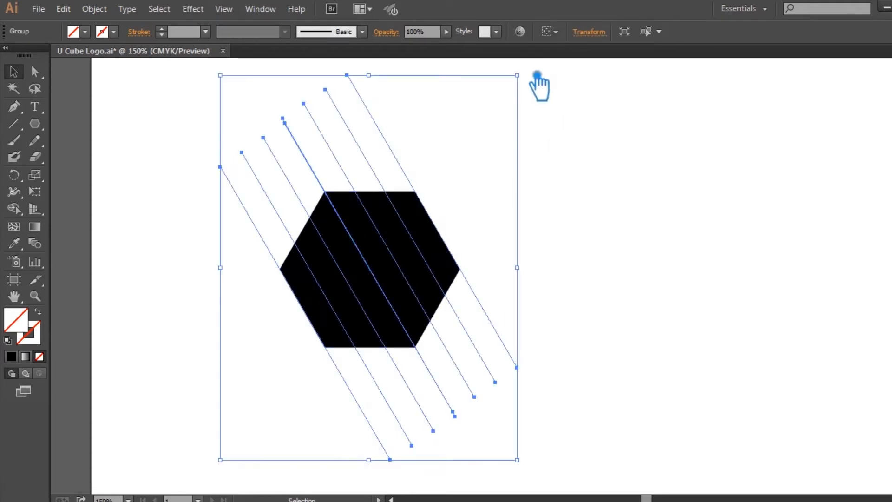
left_click_drag(538, 76, 612, 335)
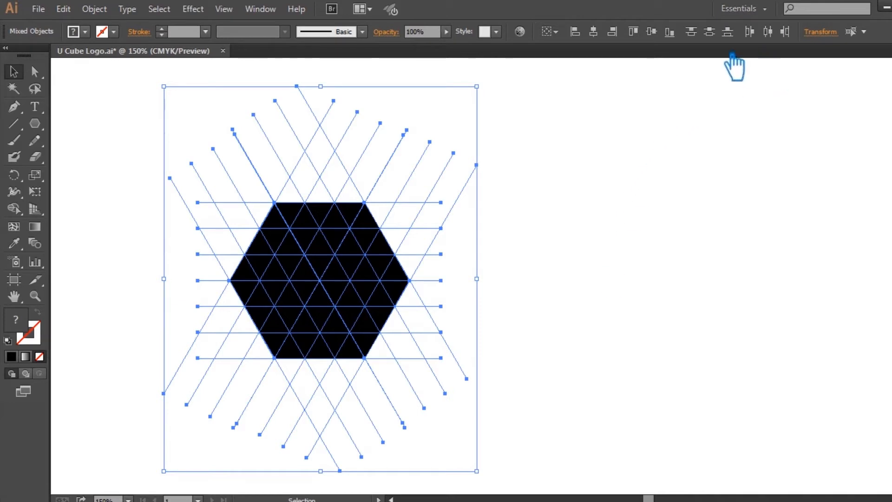
Divide the hexagon with all the crossing lines using the Pathfinder Divide operation
key("ctrl+shift+F9")
left_click(800, 425)
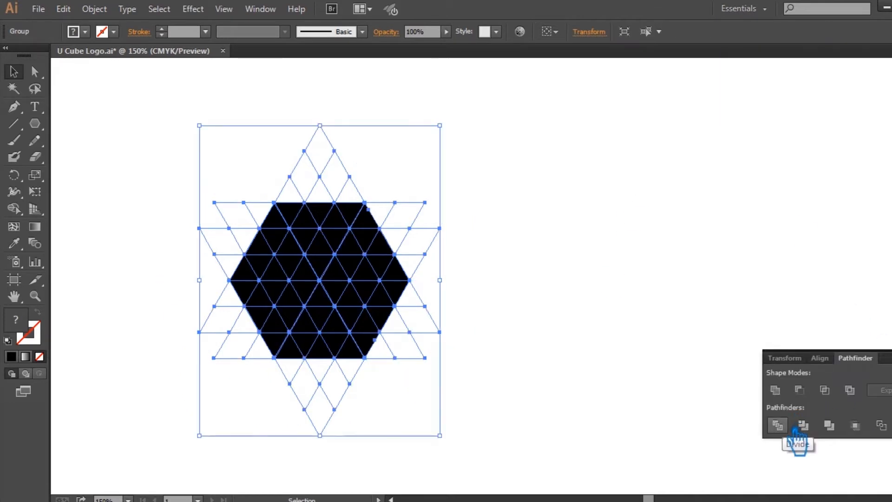
key("ctrl+shift+F9")
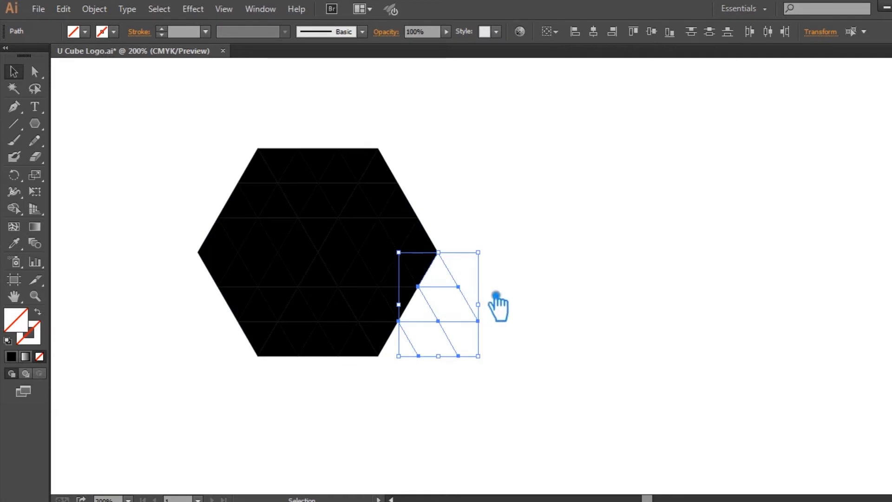
Delete the surplus unfilled pieces outside the hexagon's right side and top edge
key("Delete")
left_click_drag(446, 384, 393, 343)
key("Delete")
left_click_drag(566, 273, 457, 111)
key("Delete")
left_click_drag(419, 133, 411, 148)
key("Delete")
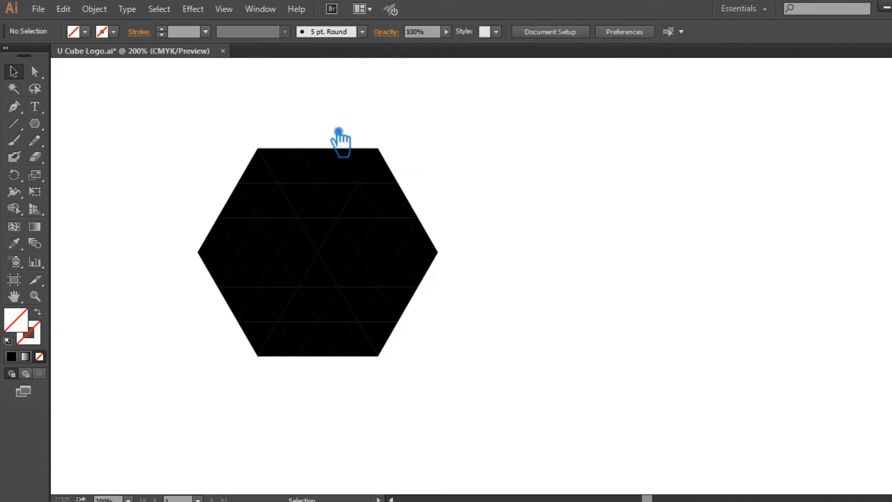
left_click_drag(187, 83, 430, 155)
key("Delete")
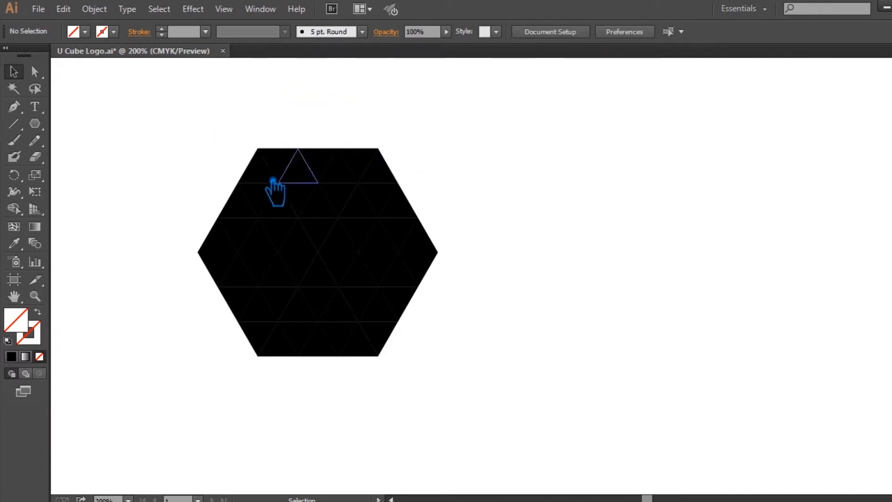
Delete the surplus unfilled pieces outside the hexagon's upper-left and lower-left sides
left_click_drag(91, 98, 219, 202)
key("Delete")
left_click_drag(195, 125, 243, 175)
key("Delete")
left_click_drag(115, 155, 209, 249)
key("Delete")
left_click_drag(128, 251, 206, 421)
key("Delete")
left_click_drag(236, 395, 194, 317)
key("Delete")
left_click_drag(219, 395, 144, 318)
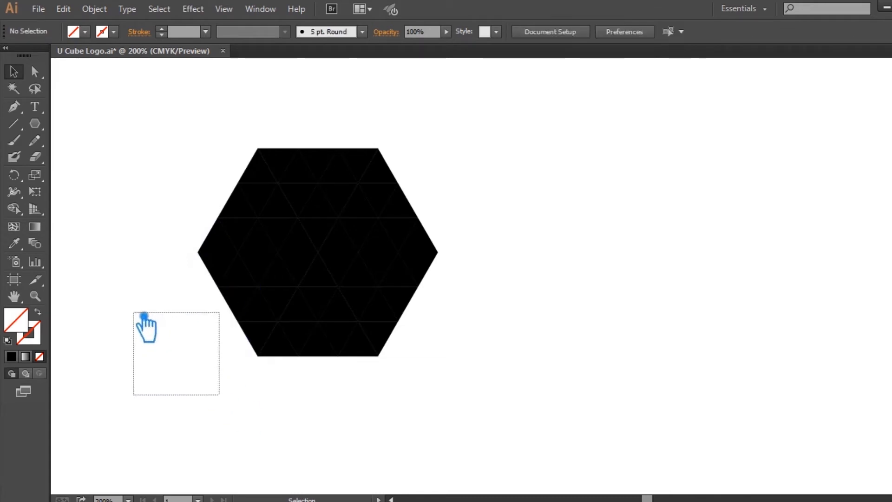
Select the whole artwork to find leftover pieces, and delete the two stray triangles outside the hexagon's right side
left_click_drag(507, 439, 108, 111)
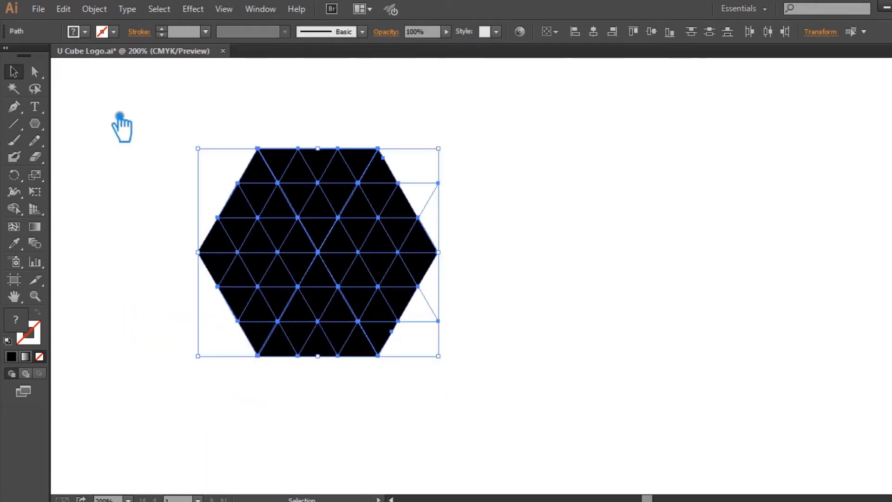
left_click(554, 256)
left_click(449, 326)
key("Delete")
left_click(437, 189)
key("Delete")
Rotate the entire divided hexagon so that one of its corners points straight up
left_click_drag(497, 424, 165, 127)
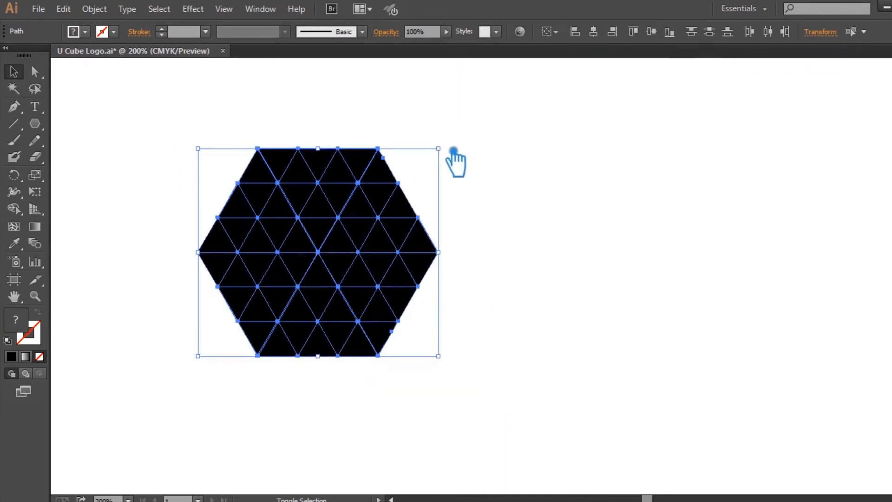
left_click_drag(457, 151, 413, 353)
left_click(519, 314)
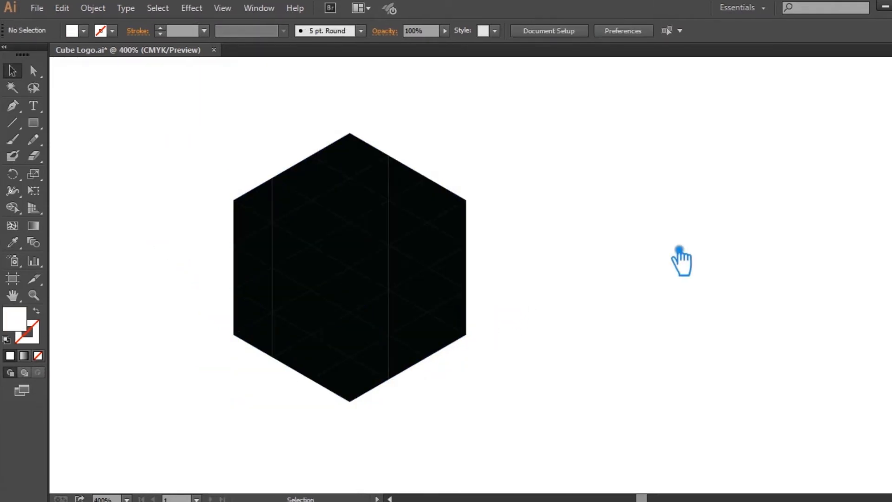
Ungroup the divided hexagon and check that its small triangles can be selected individually
left_click(396, 246)
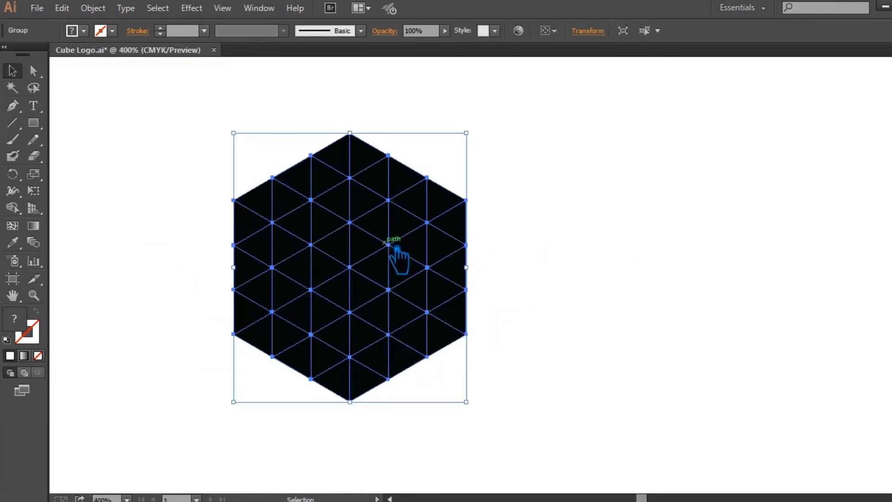
right_click(392, 244)
left_click(518, 322)
left_click(566, 304)
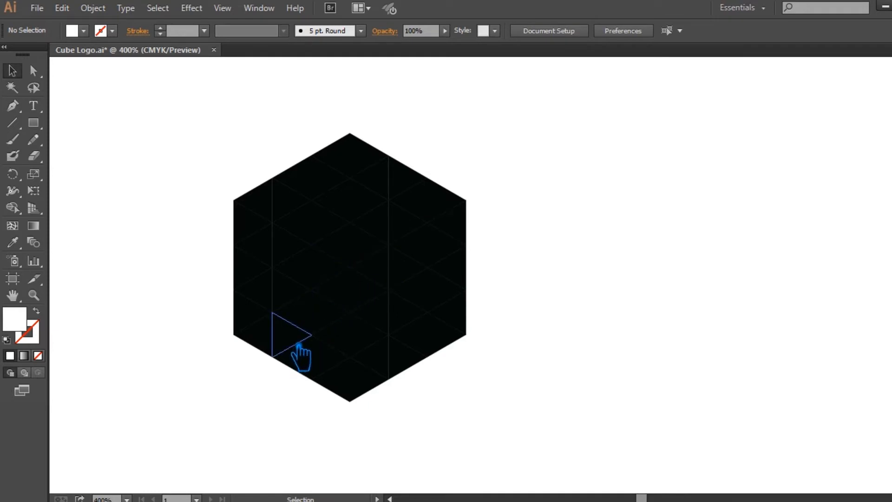
left_click(298, 346)
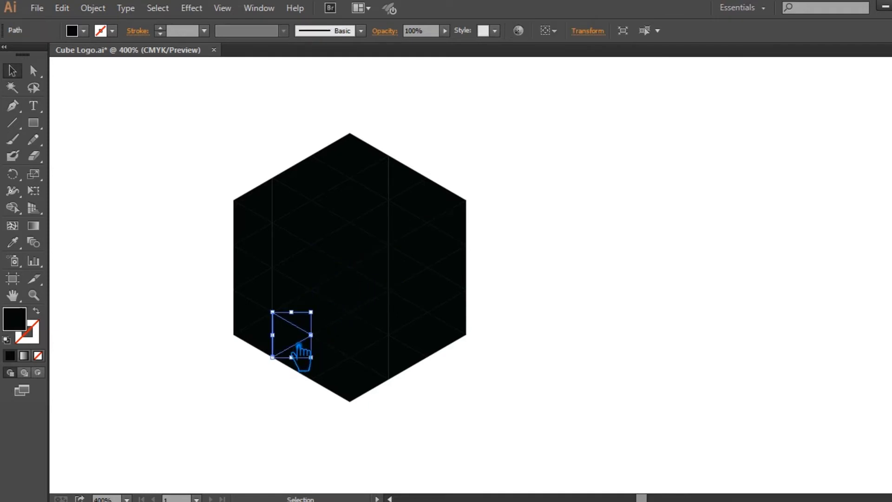
left_click(575, 315)
left_click(317, 318)
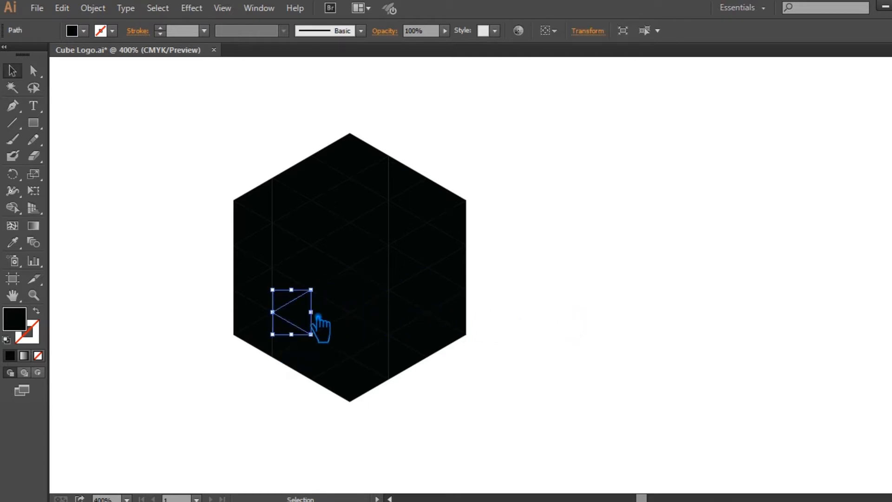
Delete the column of small triangles that forms the left stem of a letter M inside the hexagon
left_click(316, 319)
left_click(296, 297)
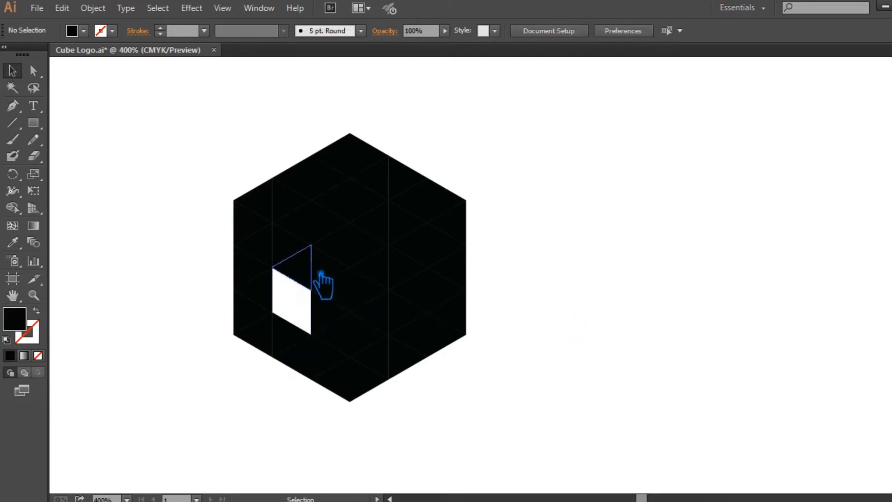
left_click(308, 261)
left_click(300, 248)
left_click(313, 233)
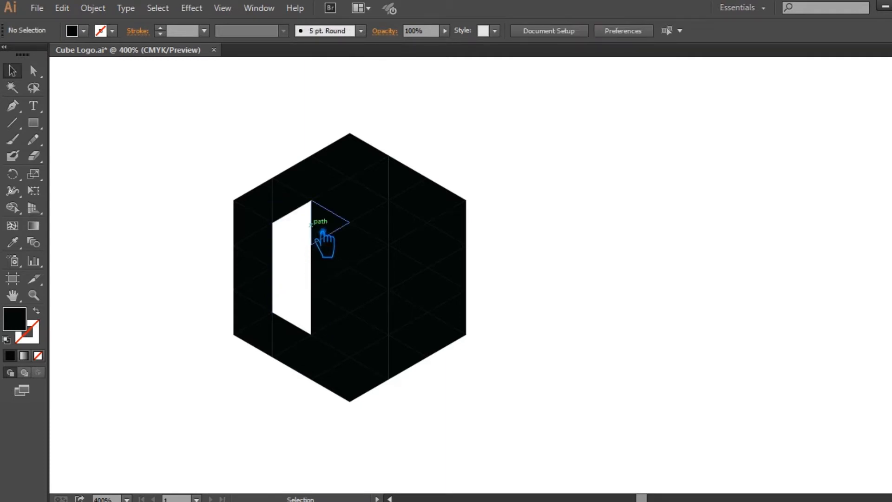
Delete the triangles that form the V-shaped middle of the M, joining its left stem to its upper-right shoulder
left_click(335, 232)
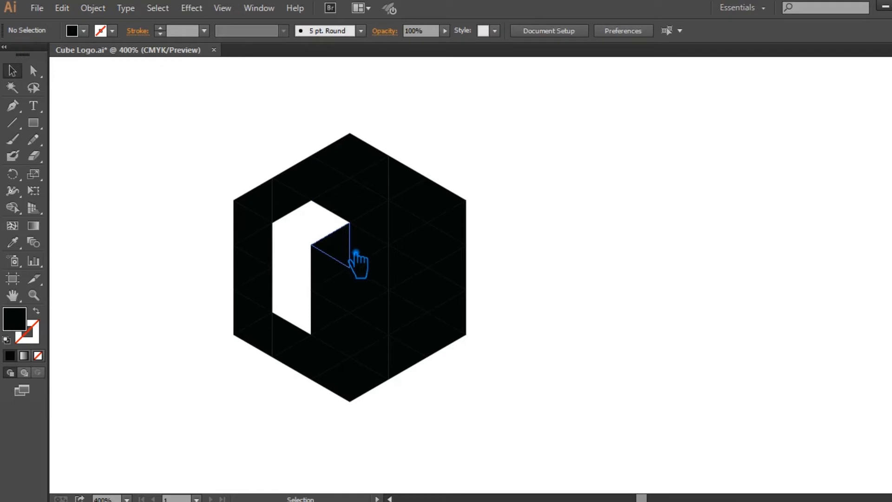
left_click(356, 253)
left_click(372, 254)
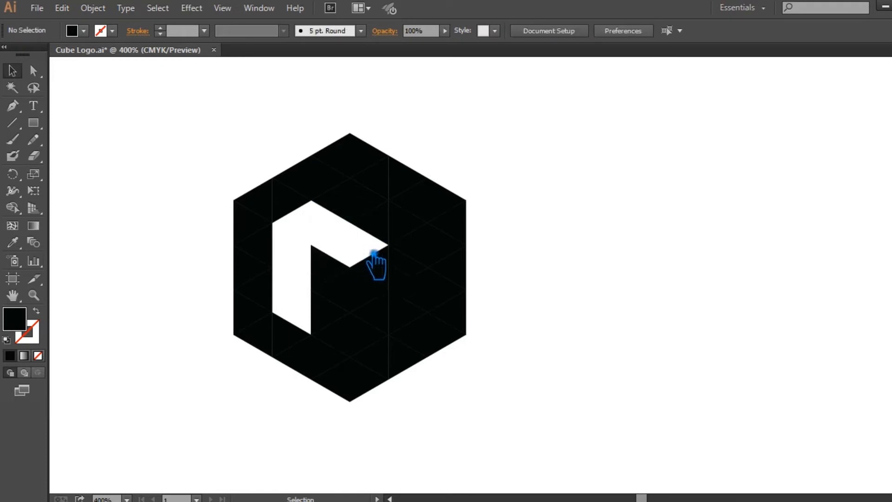
left_click(388, 231)
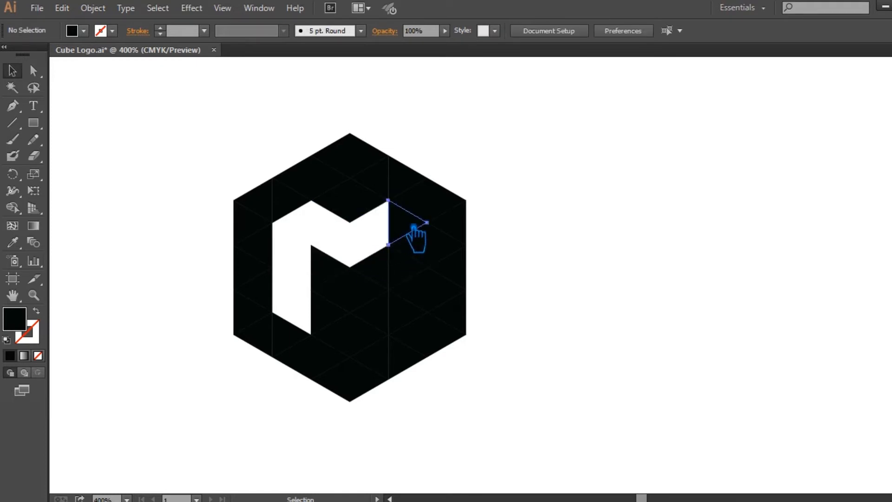
Delete the column of triangles that forms the right stem of the M, mirroring the left one
left_click(413, 227)
left_click(422, 254)
left_click(420, 272)
left_click(428, 292)
left_click(415, 310)
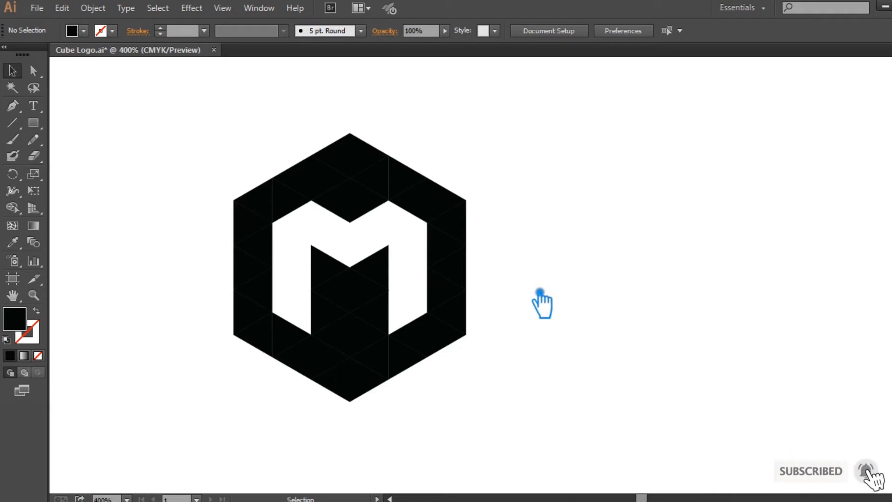
left_click(465, 231)
left_click(515, 233)
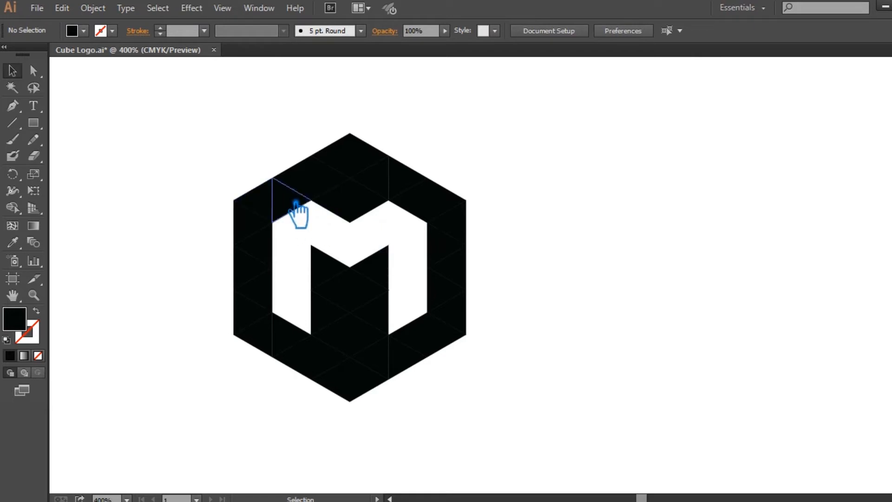
left_click(314, 364)
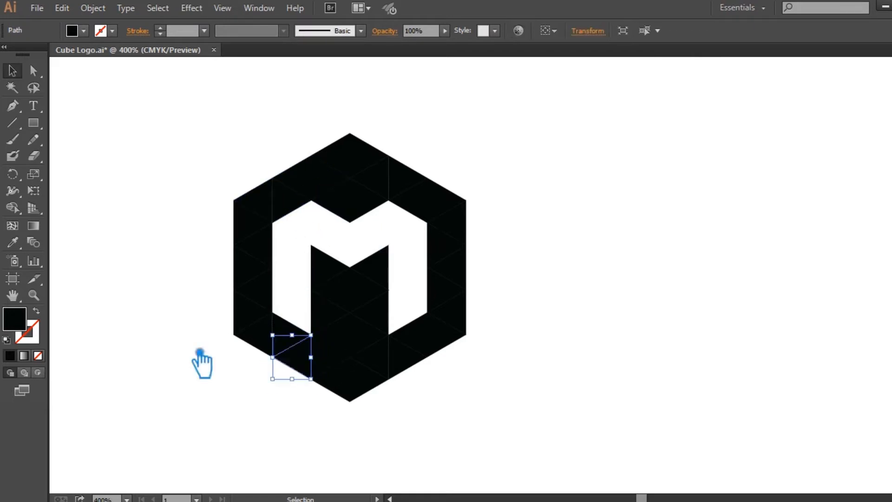
double_click(21, 325)
left_click(878, 160)
left_click(571, 237)
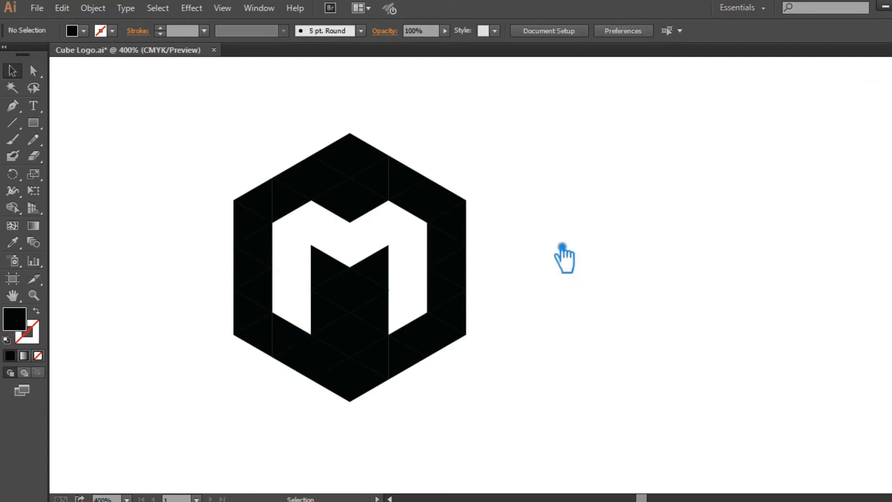
Select all the remaining triangles and switch the colour mode of their fill to RGB, leaving them deselected
left_click_drag(528, 393, 191, 145)
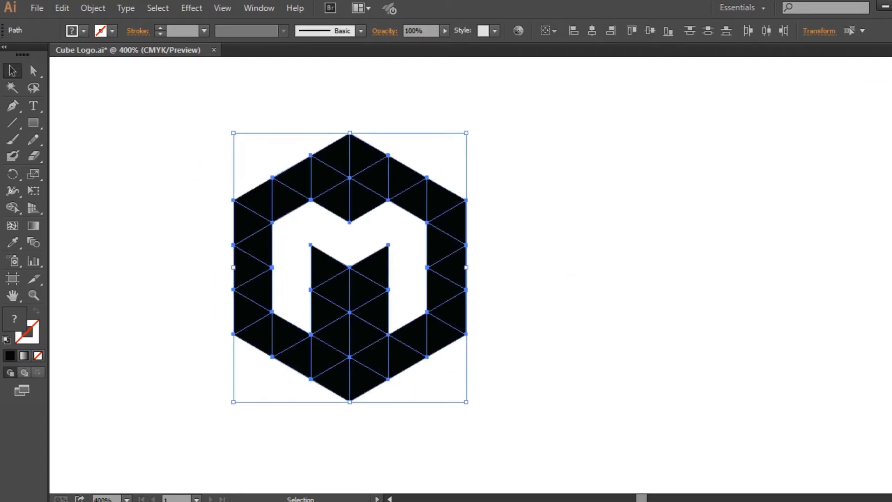
key("F6")
left_click(888, 58)
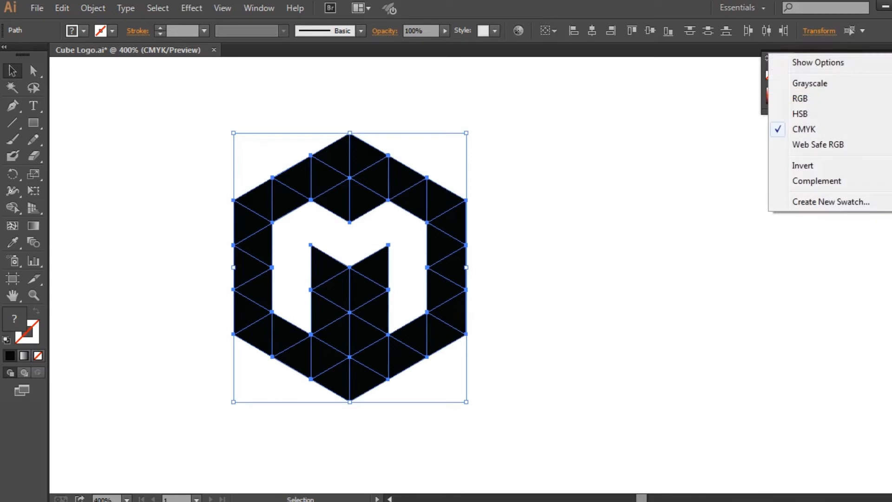
left_click(821, 103)
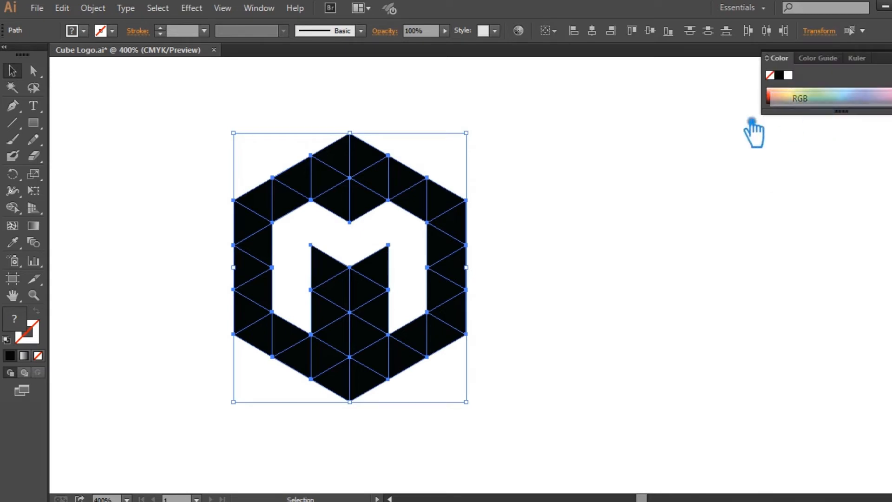
left_click(673, 189)
Fill the triangle directly above the M's left shoulder with light teal 4BEAB8
key("a")
left_click(295, 199)
double_click(24, 329)
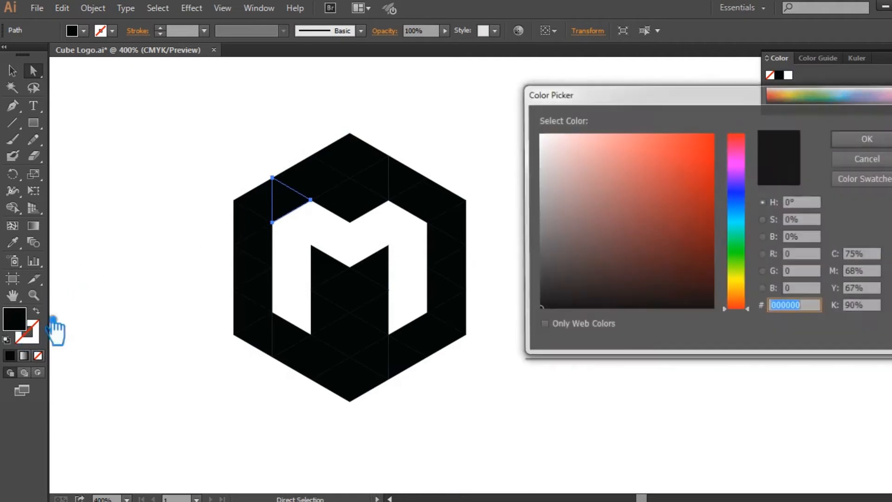
left_click(748, 218)
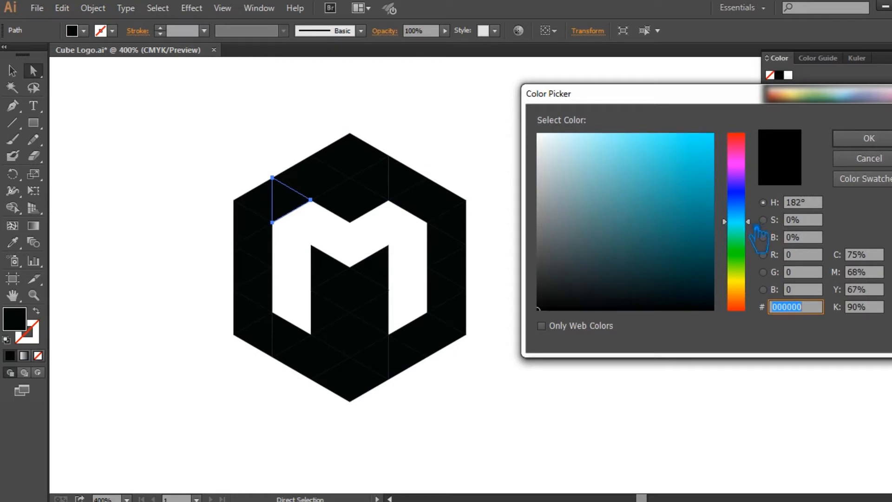
mouse_move(699, 192)
left_mouse_down()
mouse_move(682, 153)
mouse_move(671, 151)
left_mouse_up()
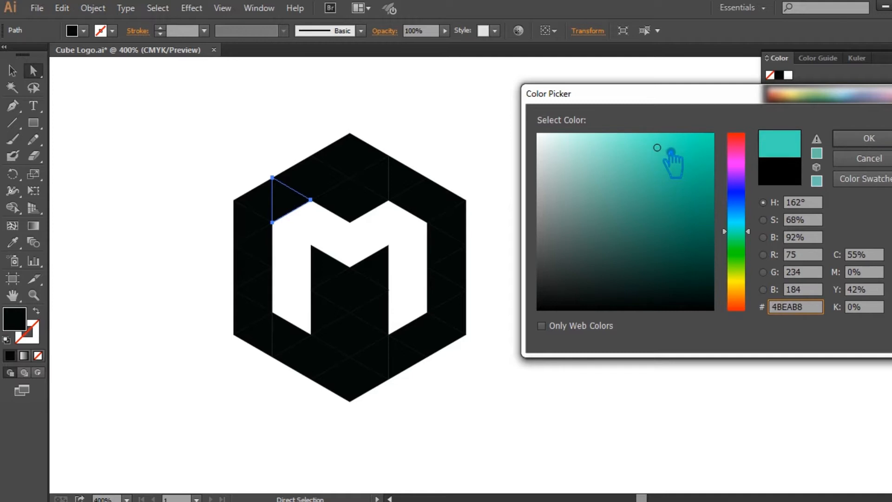
left_click(869, 139)
left_click(539, 191)
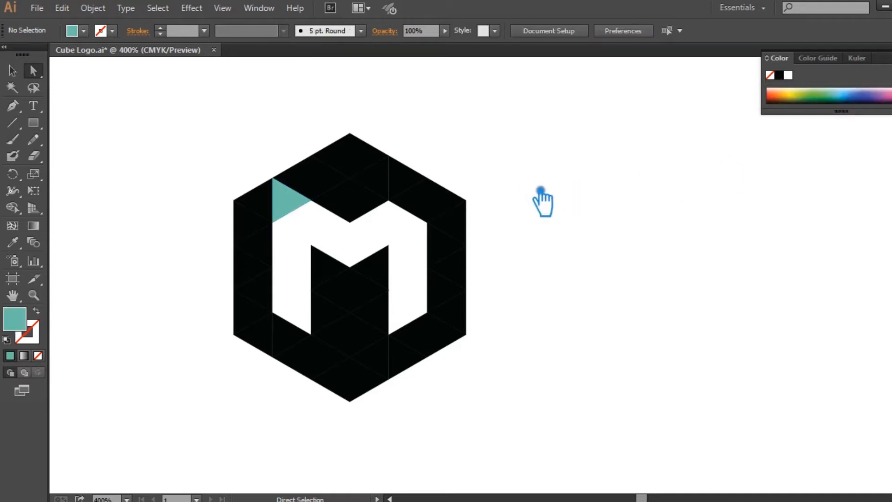
Copy the light teal to the adjacent triangle at the hexagon's upper-left corner and deepen its fill to 52C197
left_click(269, 207)
key("i")
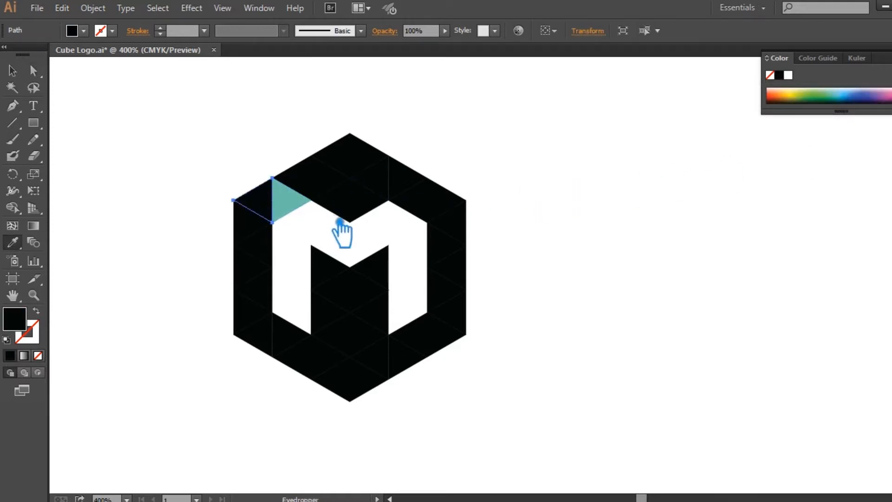
left_click(302, 211)
double_click(19, 320)
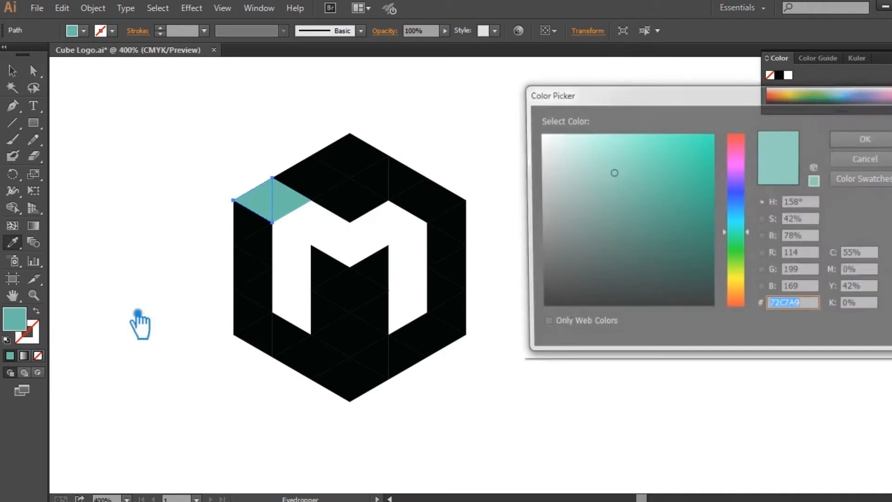
left_click(639, 176)
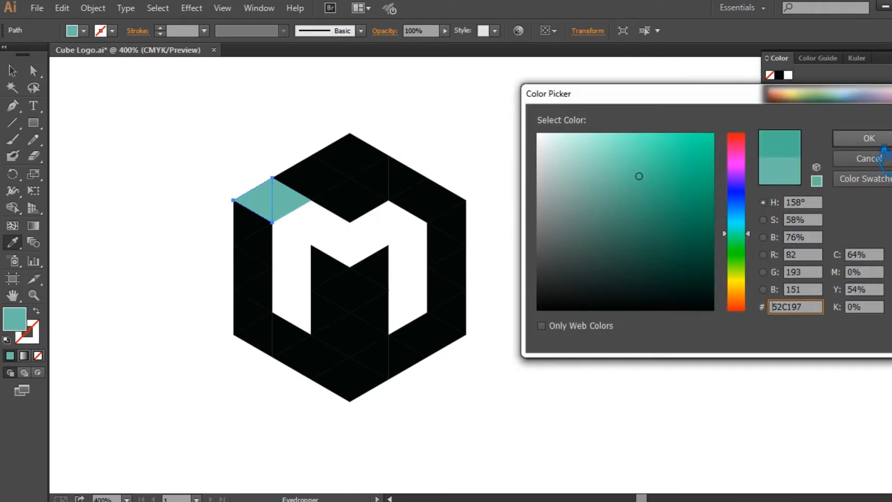
left_click(869, 138)
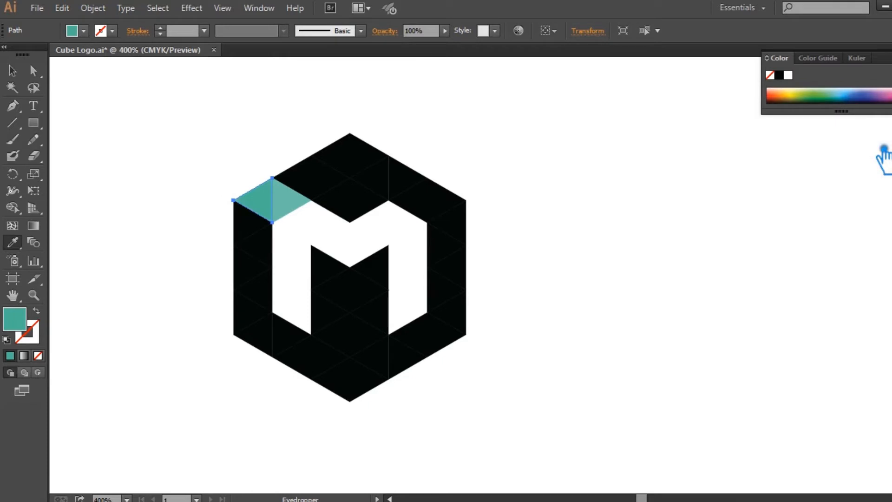
Copy the upper-left corner triangle's fill to the triangle just below it and darken it to 3EAF81
key("v")
left_click(258, 229)
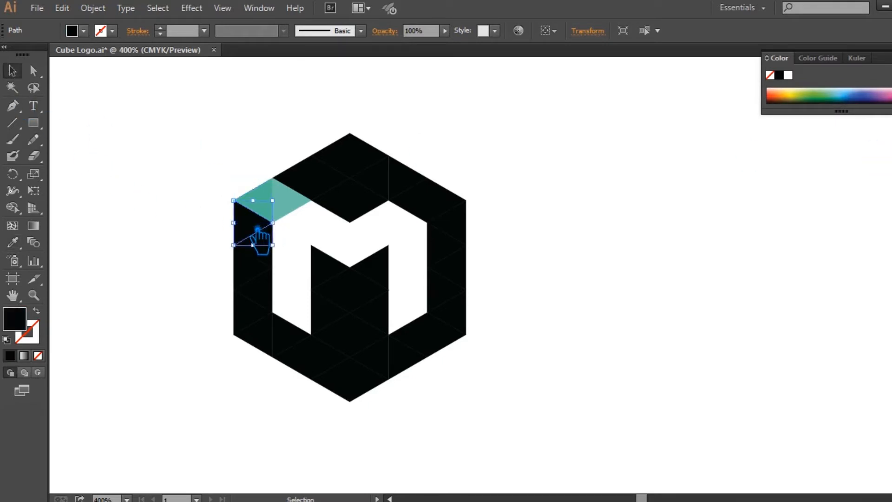
key("i")
left_click(272, 213)
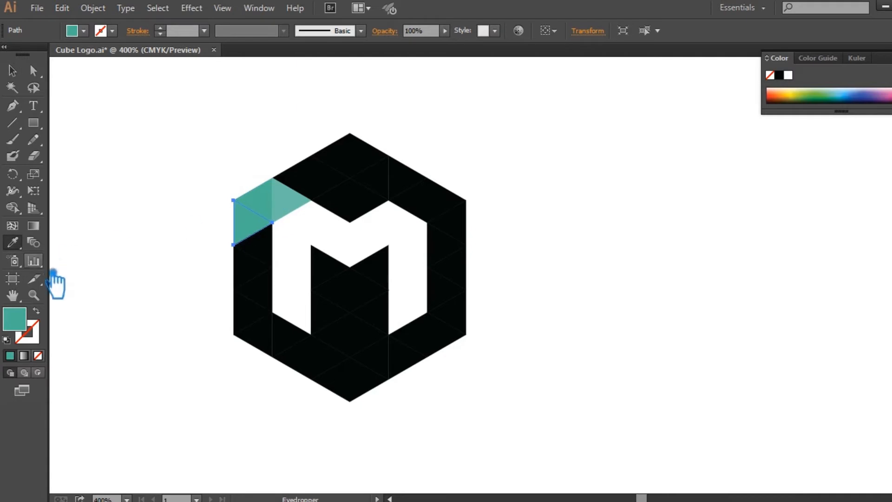
double_click(29, 321)
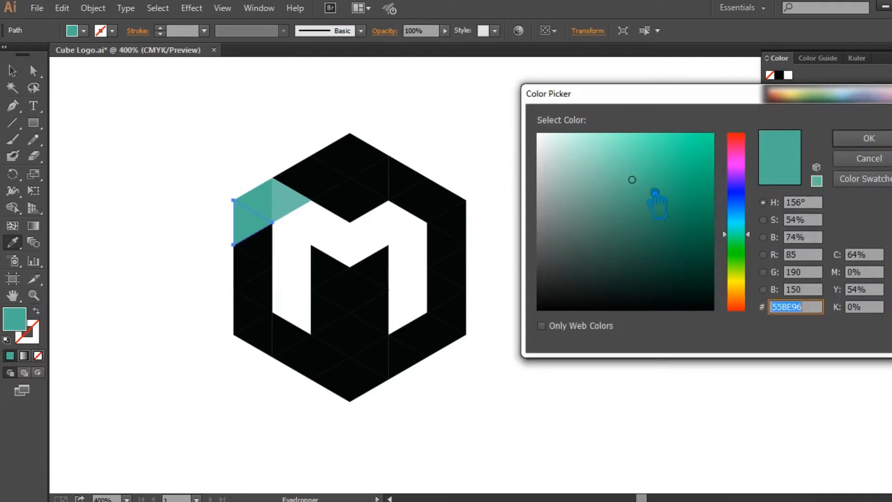
left_click(648, 183)
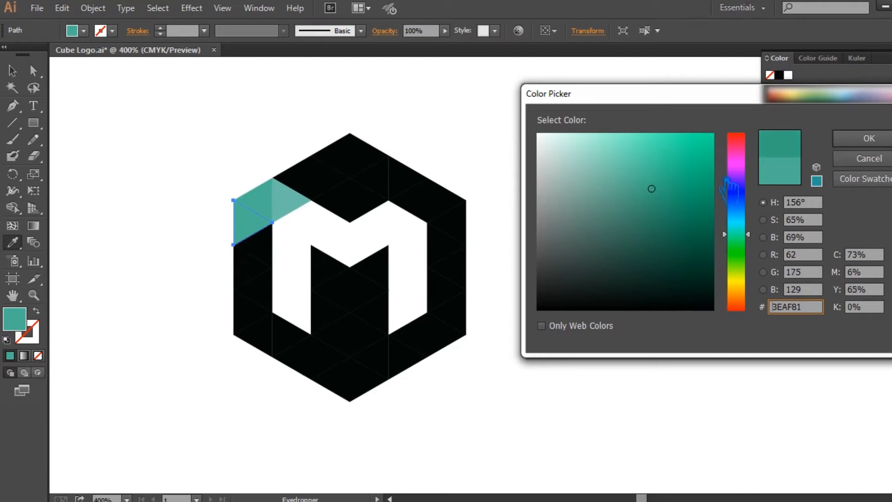
left_click(869, 138)
Copy the last green to the second triangle down the hexagon's left side and darken its fill to 2FA371
key("v")
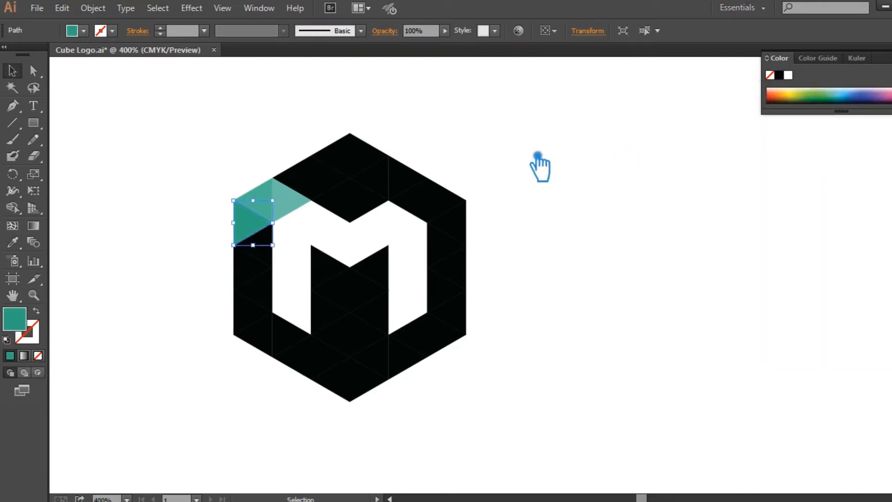
left_click(293, 255)
left_click(274, 251)
key("i")
left_click(266, 232)
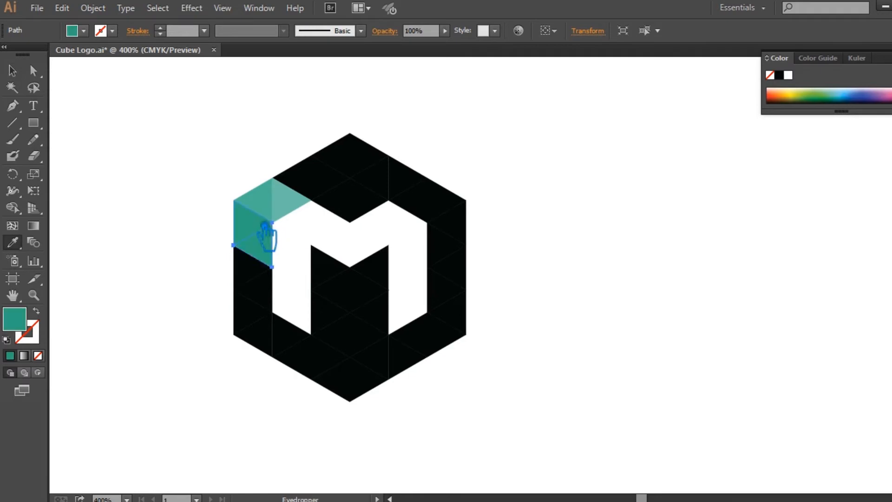
double_click(21, 327)
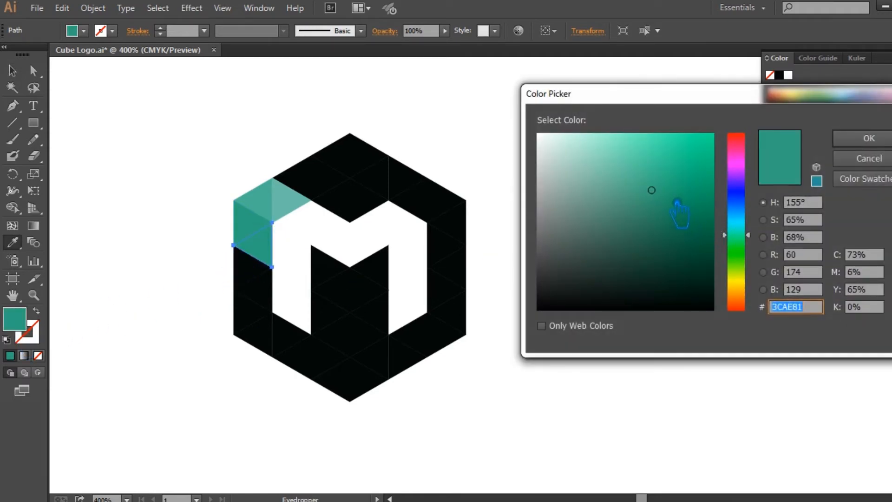
left_click(663, 197)
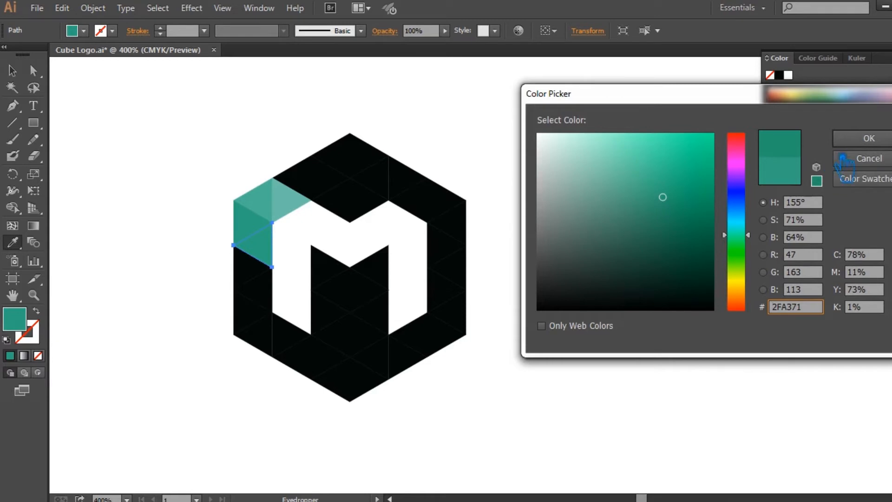
left_click(855, 139)
Copy the last green to the third triangle down the hexagon's left side and give it a darker green shade
key("v")
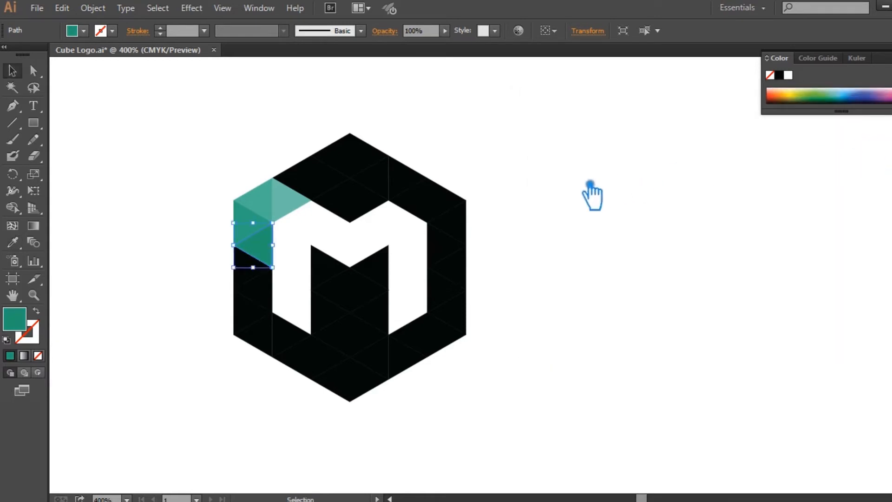
left_click(591, 195)
left_click(261, 290)
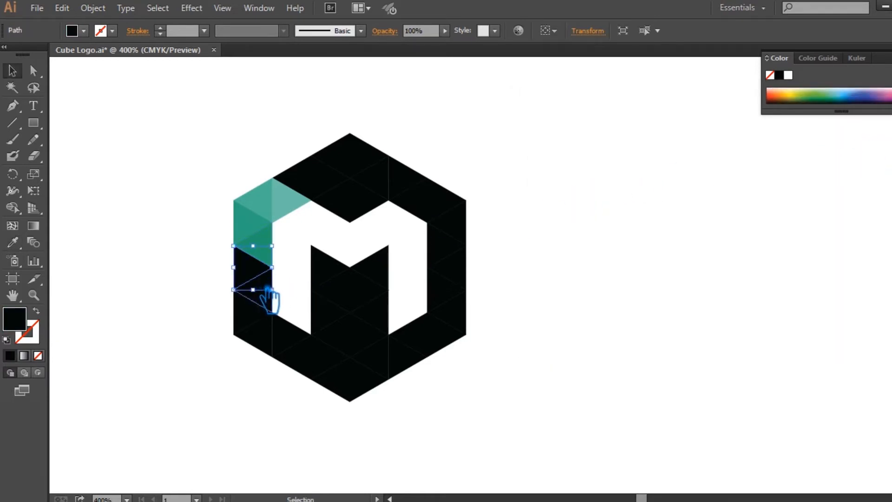
key("i")
left_click(251, 257)
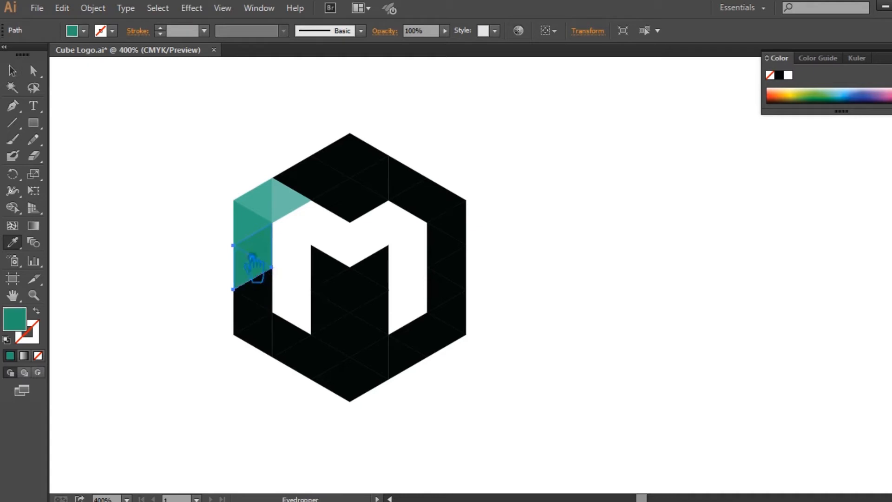
double_click(26, 320)
left_click(689, 222)
left_click(869, 138)
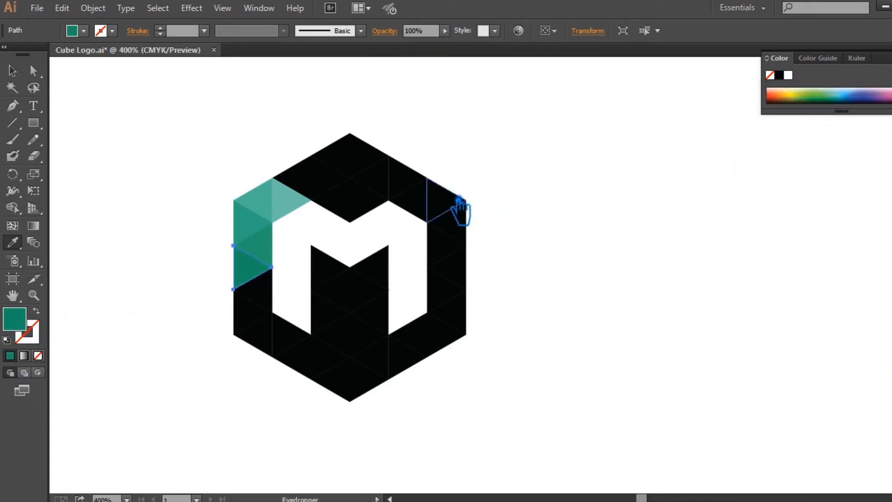
Copy the last green to the fourth triangle down the hexagon's left side and darken its fill to 168953
key("v")
left_click(503, 225)
left_click(264, 290)
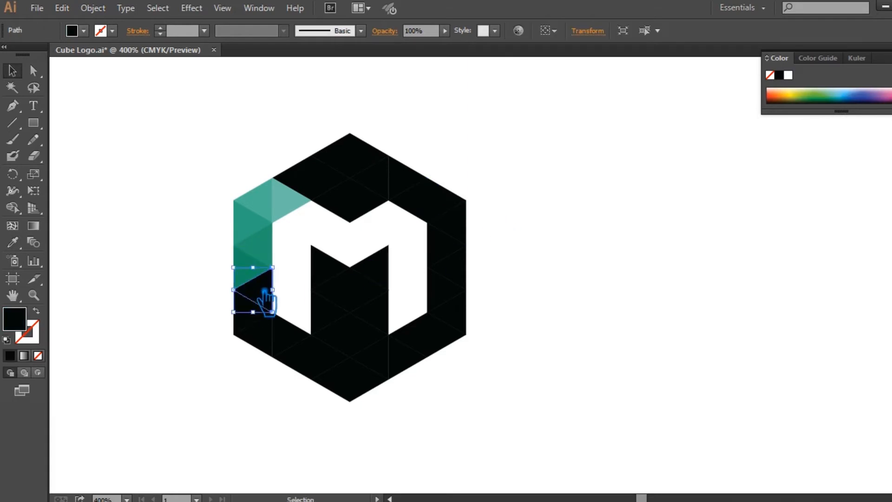
key("i")
left_click(253, 278)
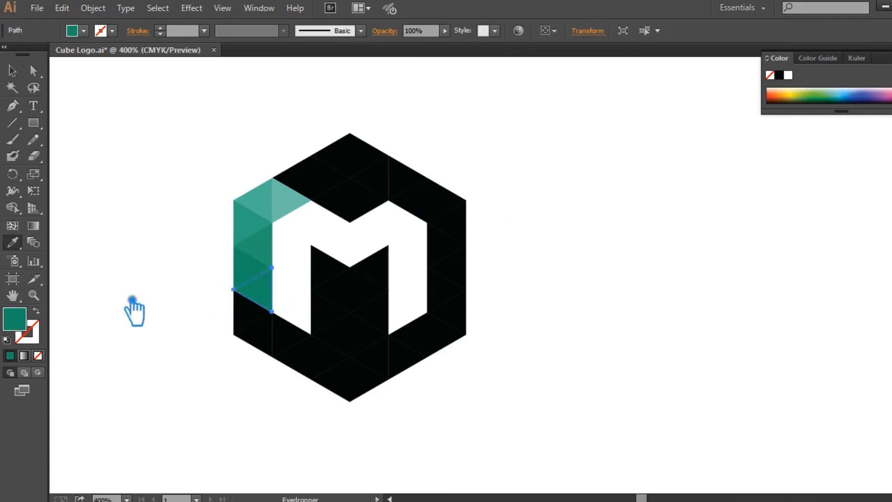
double_click(20, 324)
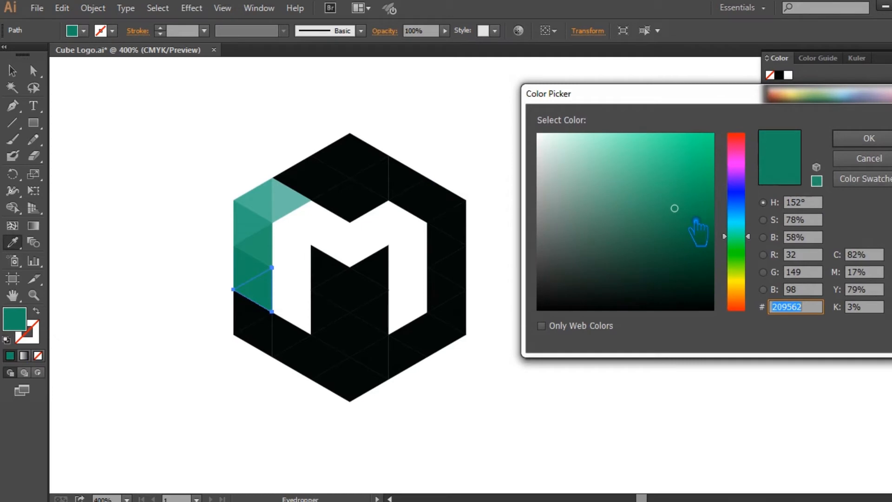
left_click(864, 139)
Copy the last green to the fifth triangle down the hexagon's left side and darken its fill to 117A45
key("v")
left_click(583, 196)
left_click(250, 318)
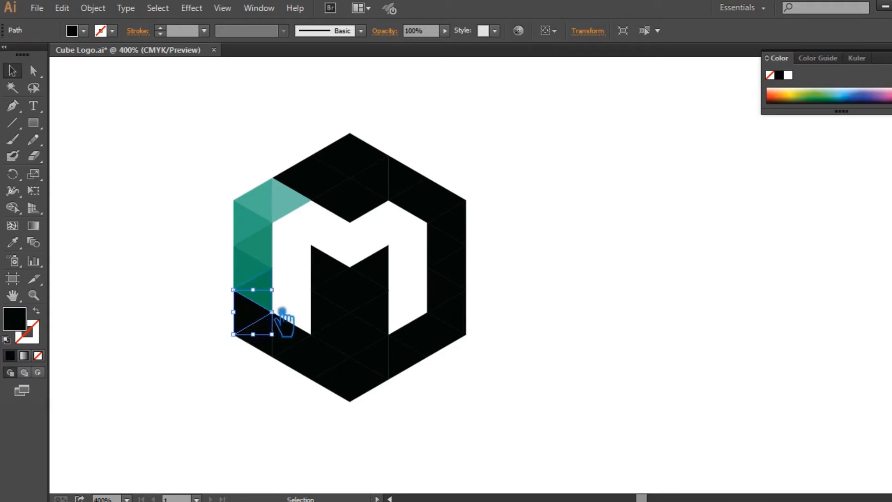
key("i")
left_click(270, 309)
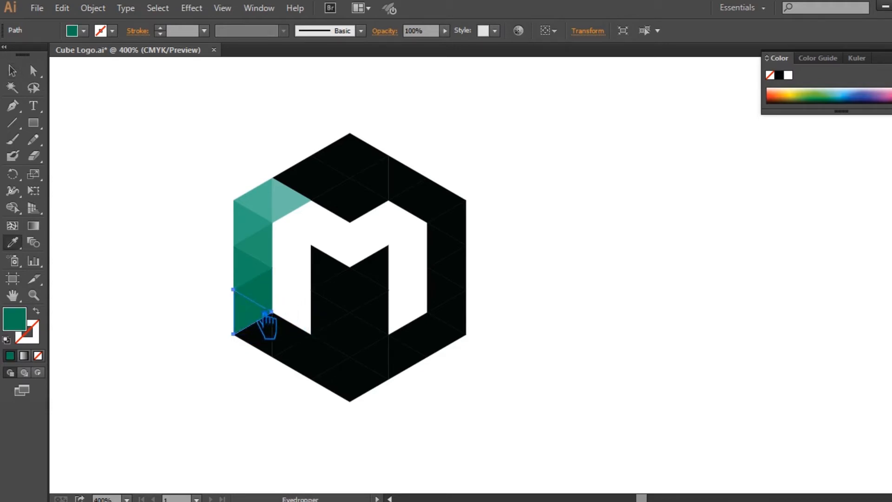
double_click(17, 321)
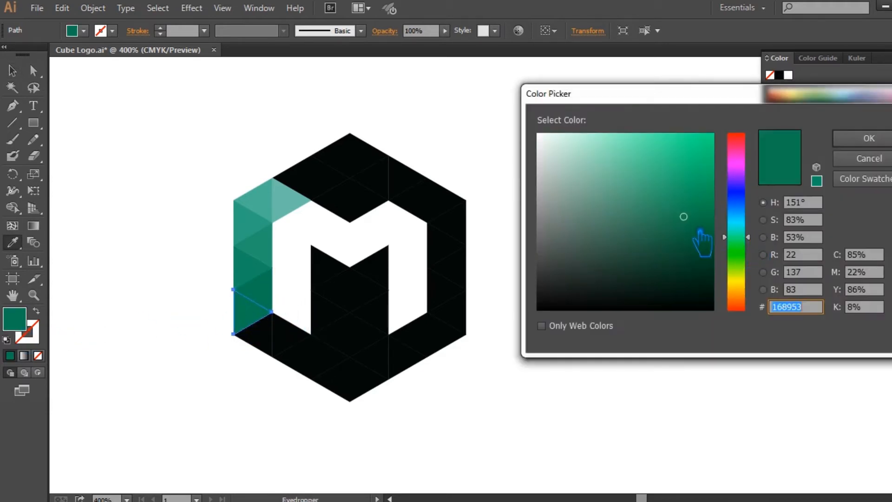
left_click(690, 239)
left_click(869, 138)
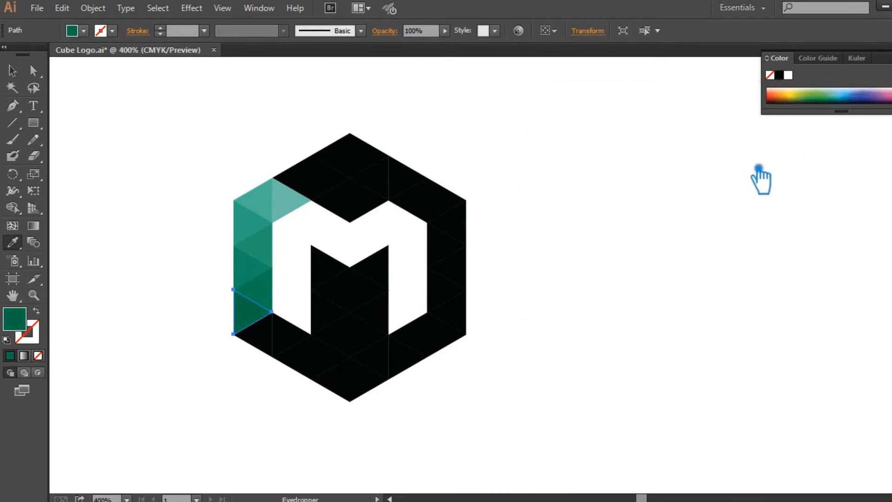
Copy the last green to the black triangle at the hexagon's lower-left corner and darken its fill to 106D3A
key("v")
key("ctrl+shift+a")
left_click(272, 334)
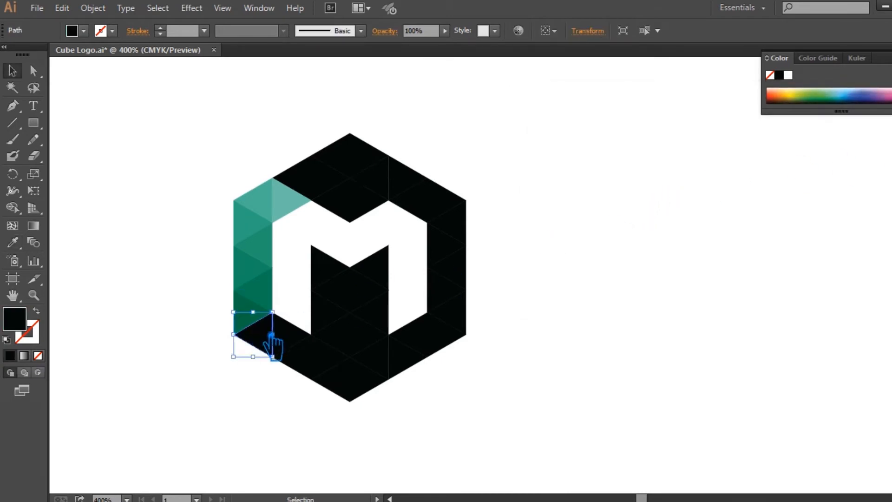
key("i")
left_click(258, 328)
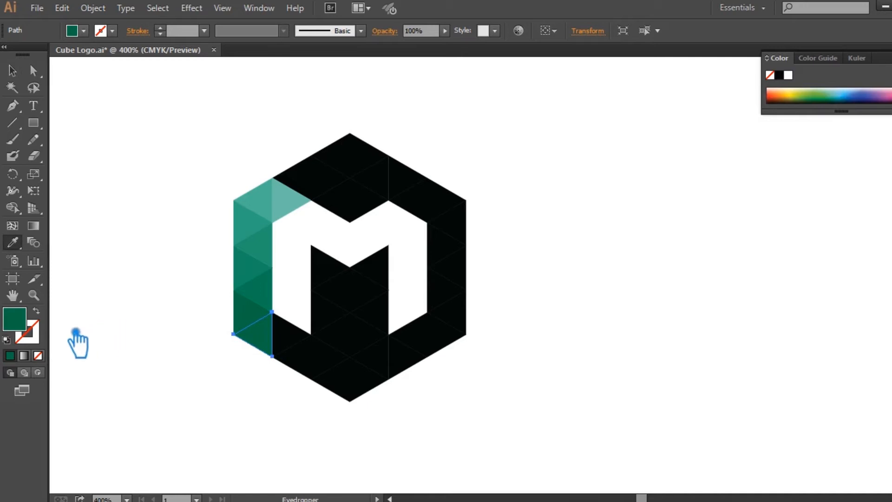
double_click(35, 331)
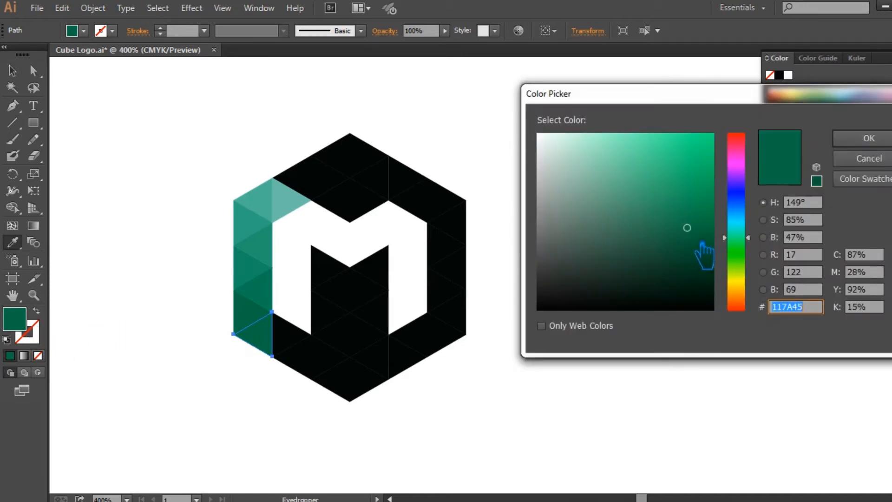
left_click(868, 138)
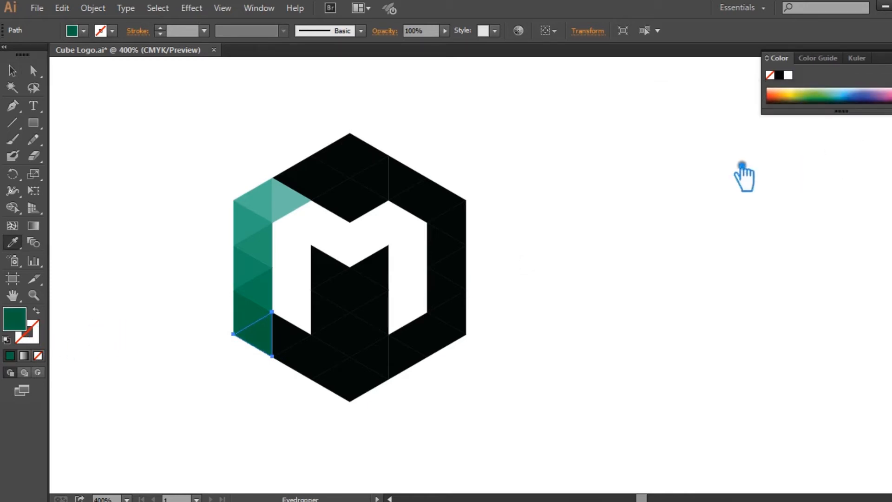
Copy the lower-left corner triangle's fill to the adjacent triangle under the M's left leg and darken it to 0D5E30
key("v")
left_click(629, 237)
left_click(296, 339)
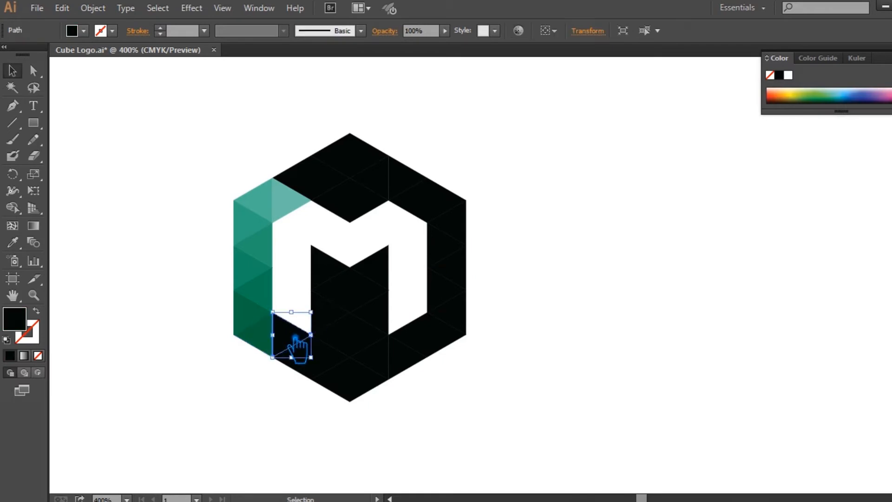
key("i")
left_click(266, 347)
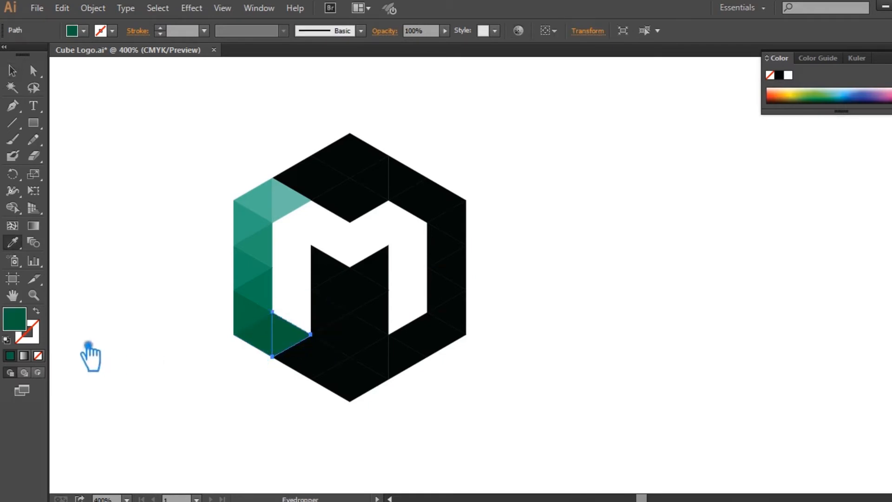
double_click(29, 326)
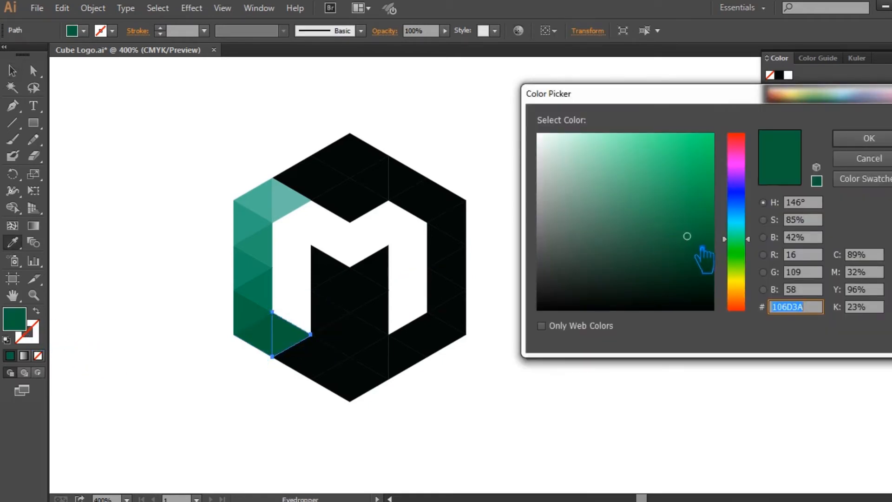
left_click(690, 245)
left_click(869, 138)
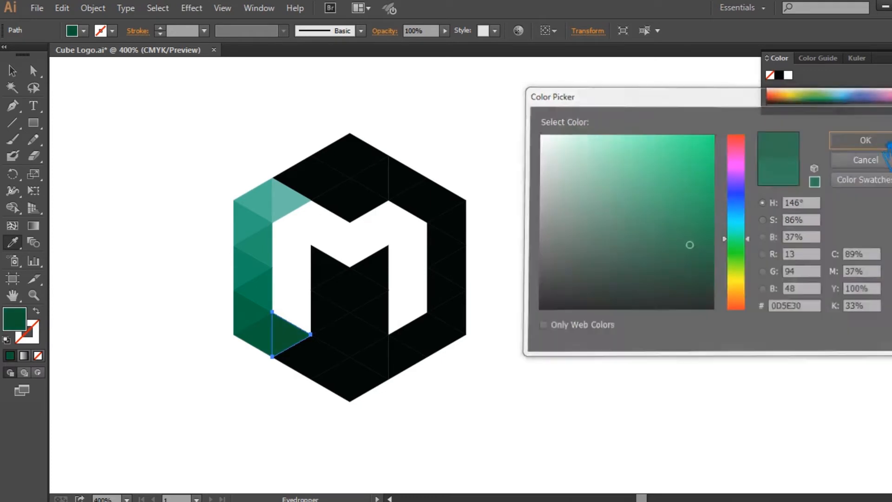
Copy the last dark green to the neighbouring triangle on the hexagon's lower-left edge and darken its fill to 0A4C25
key("v")
left_click(742, 212)
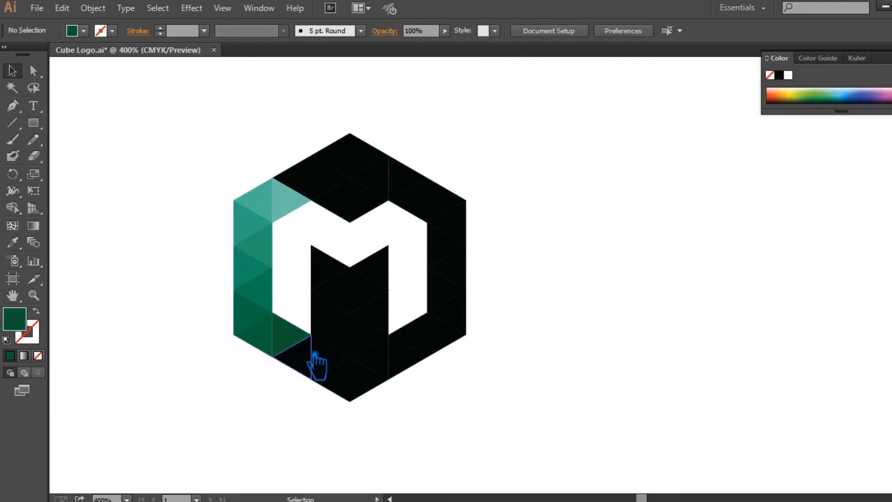
left_click(307, 356)
key("i")
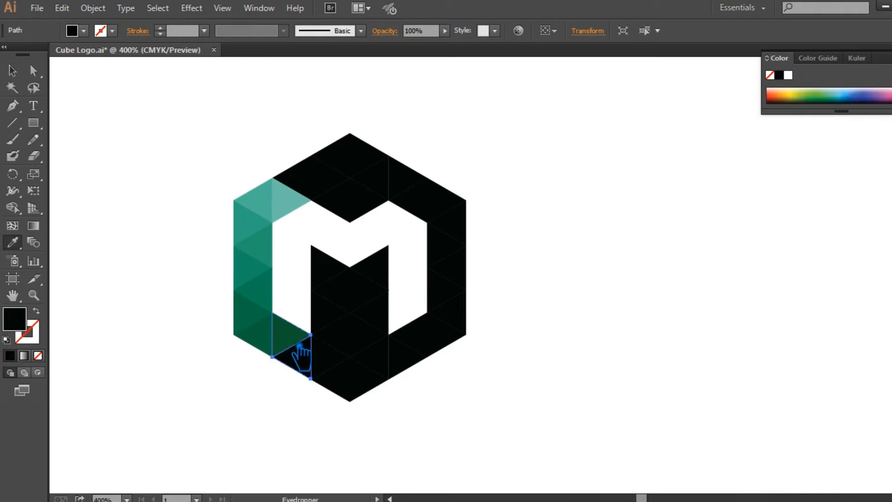
left_click(286, 334)
double_click(21, 326)
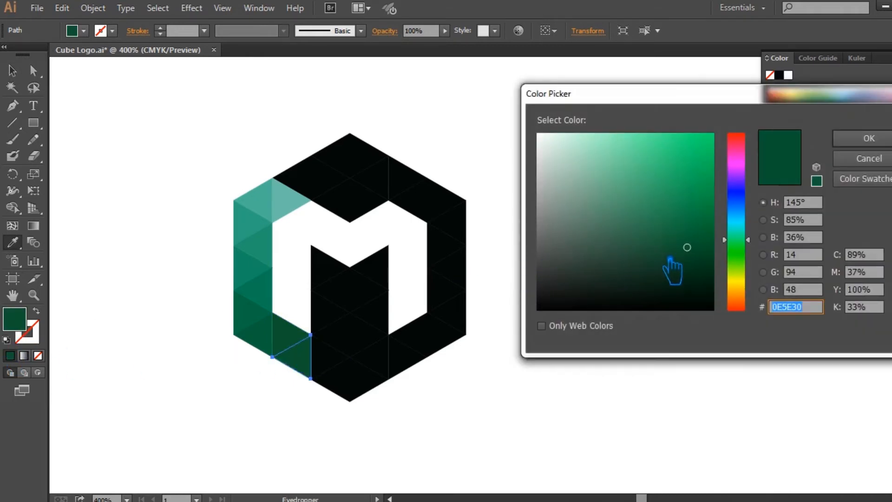
left_click(692, 257)
left_click(869, 138)
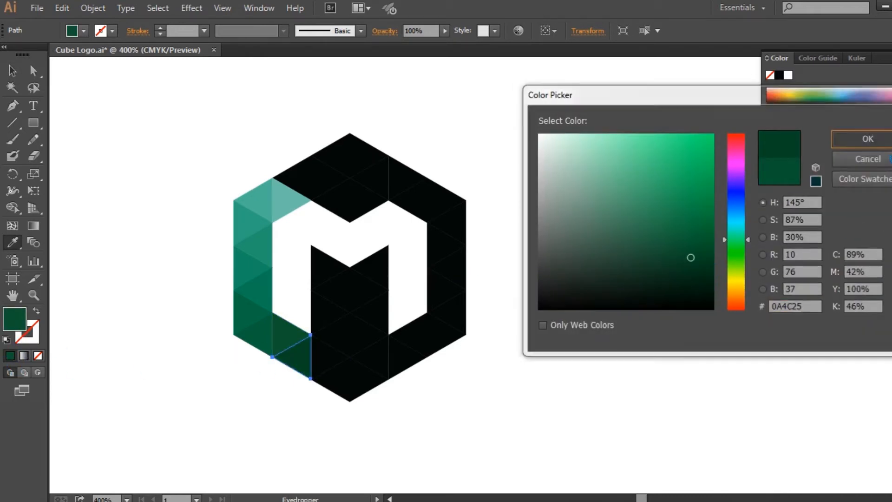
Copy the light teal to the adjacent black triangle on the hexagon's upper-left edge and lighten its fill to 7FEFC4
left_click(16, 70)
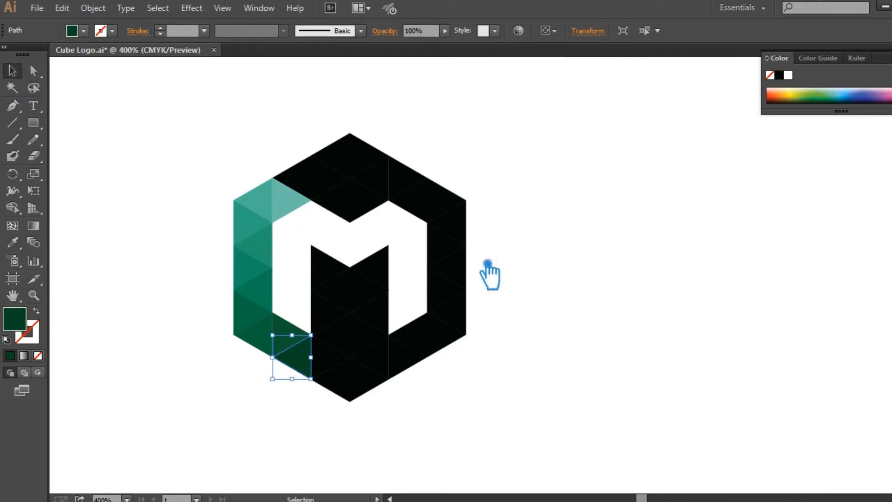
left_click(506, 268)
left_click(309, 185)
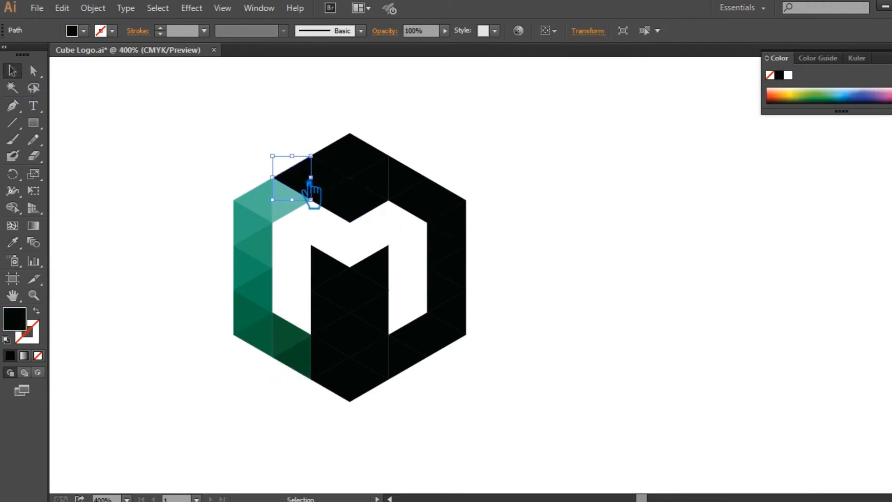
left_click(21, 245)
left_click(296, 203)
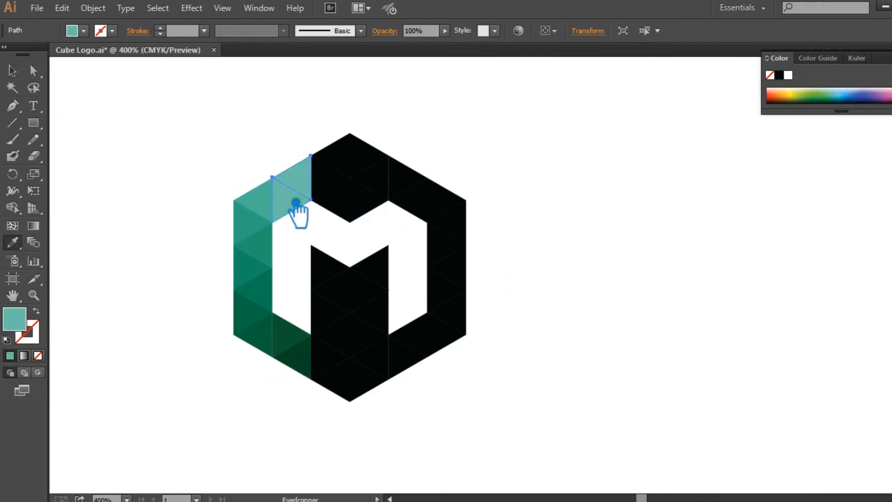
key("v")
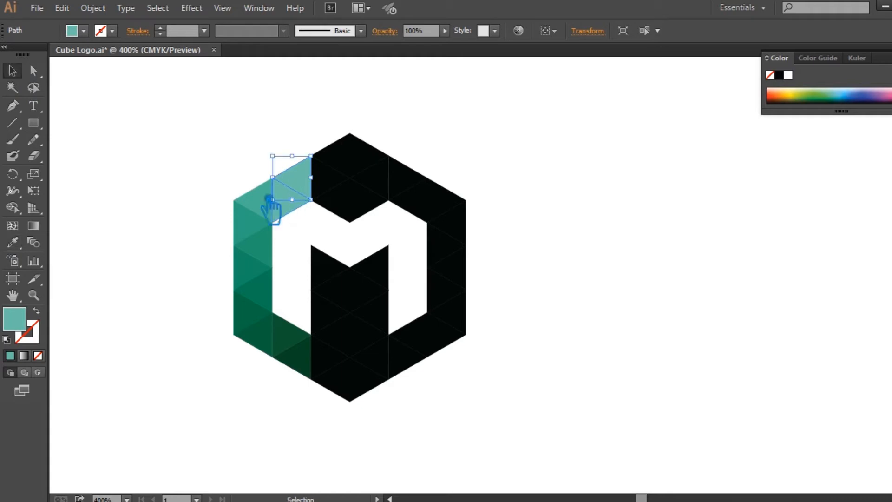
double_click(19, 320)
left_click(620, 144)
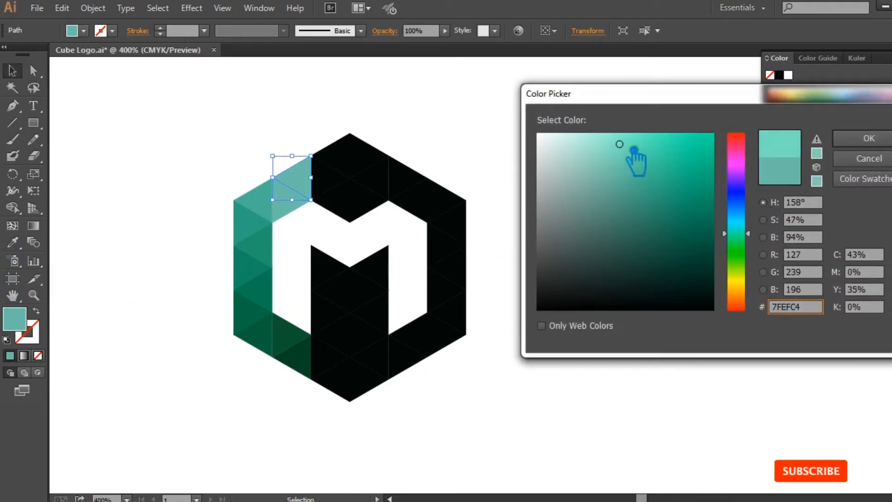
key("Return")
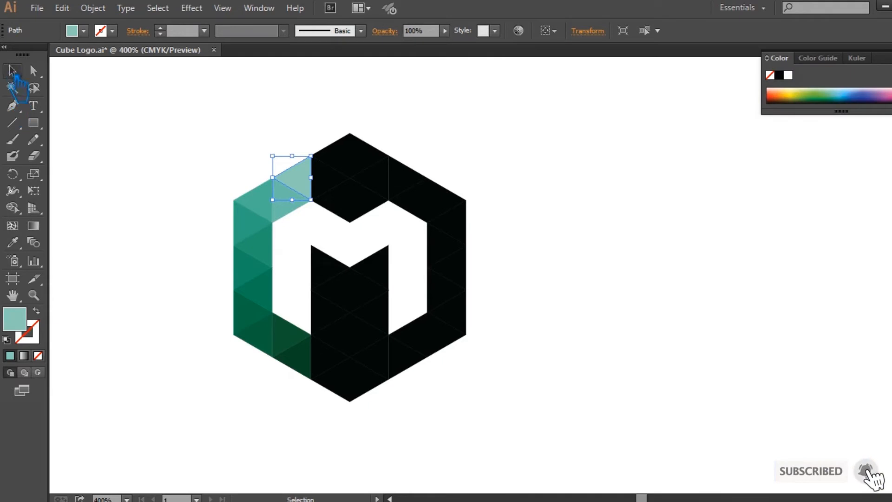
Copy the two palest teal fills from the hexagon's upper-left edge to the mirrored triangles on its upper-right edge
left_click(176, 103)
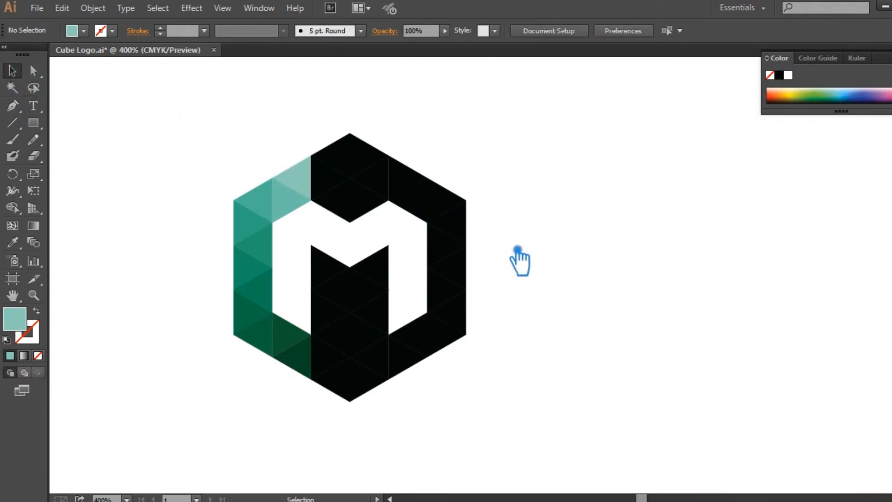
left_click(417, 189)
key("i")
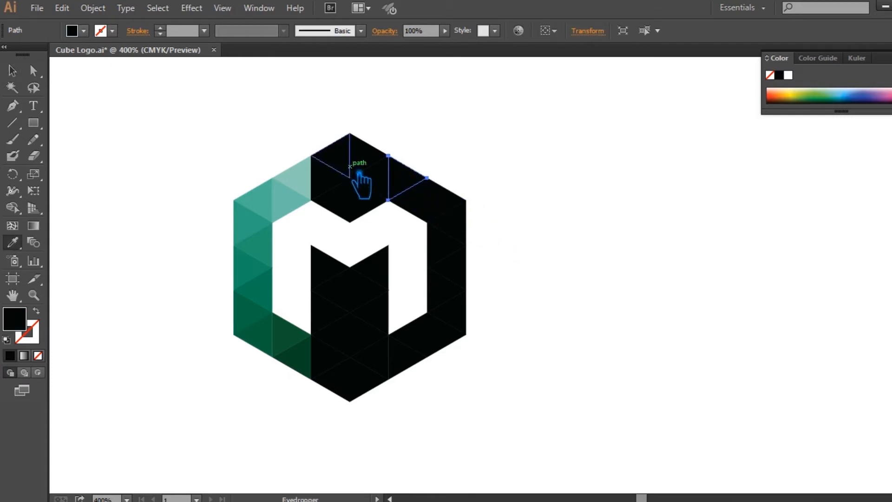
left_click(309, 190)
key("v")
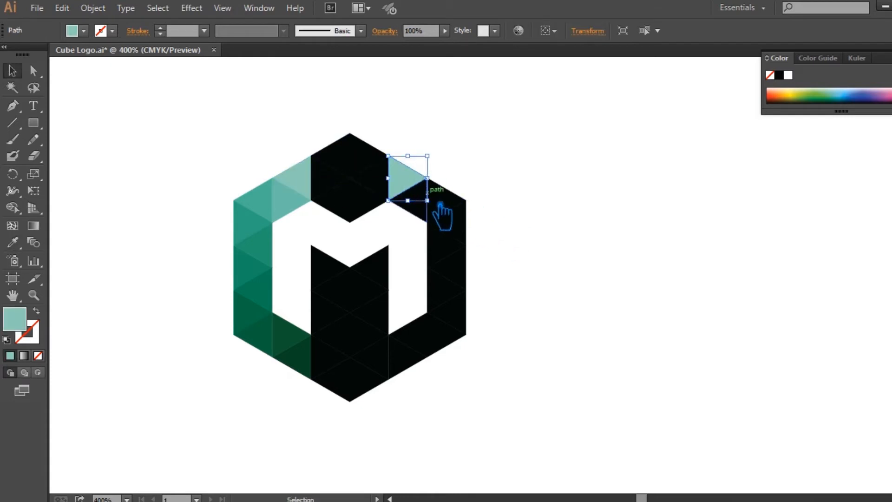
left_click(426, 218)
key("i")
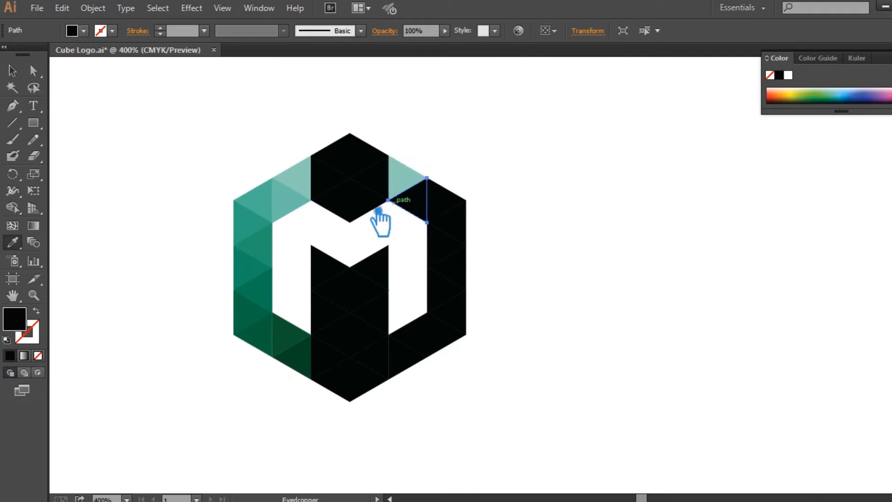
left_click(288, 215)
Copy the fills of the upper-left corner triangle and the one below it to their mirrored triangles on the hexagon's right side
key("v")
left_click(458, 213)
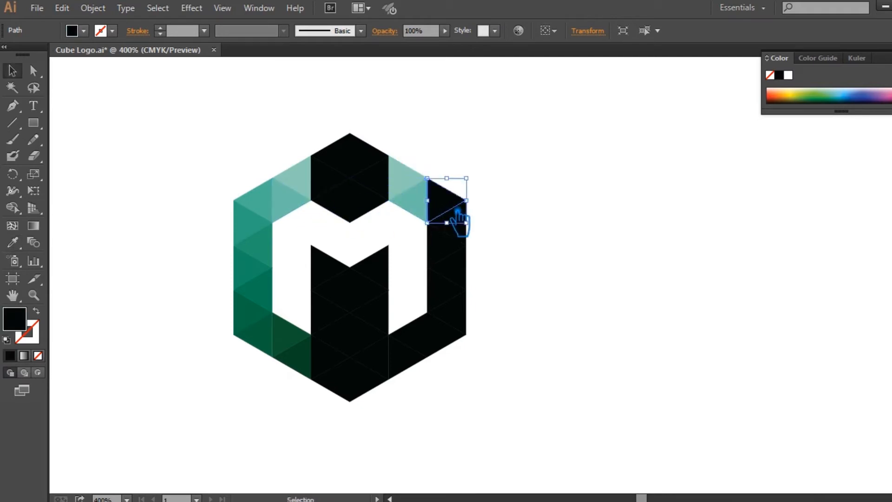
key("i")
left_click(285, 209)
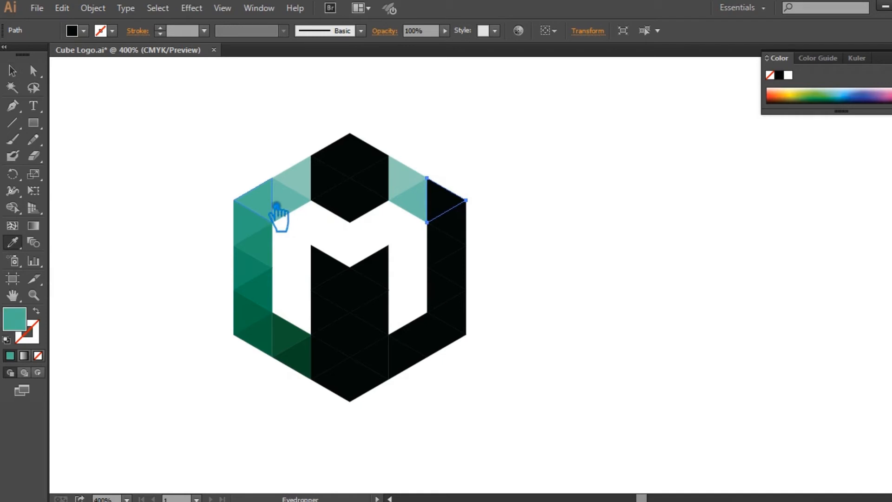
key("v")
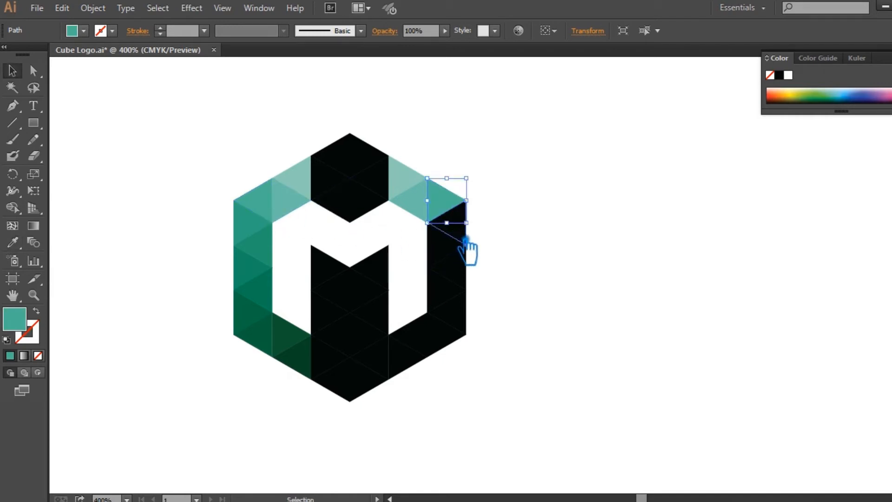
left_click(459, 237)
key("i")
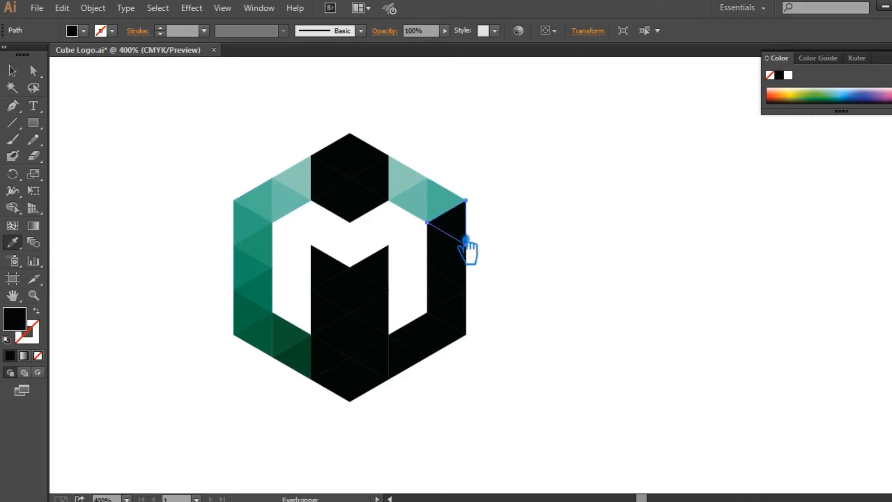
left_click(255, 237)
Copy the fill of the third triangle down the hexagon's left side to its mirrored triangle on the right side
key("v")
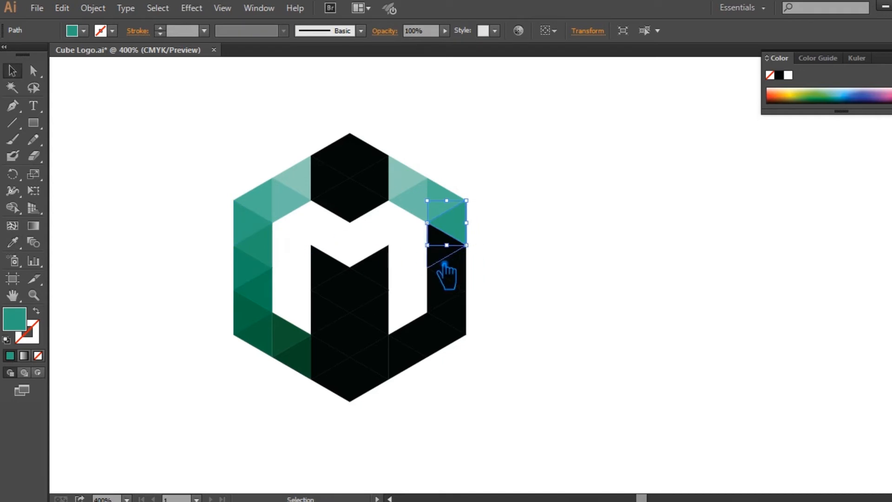
left_click(447, 258)
key("i")
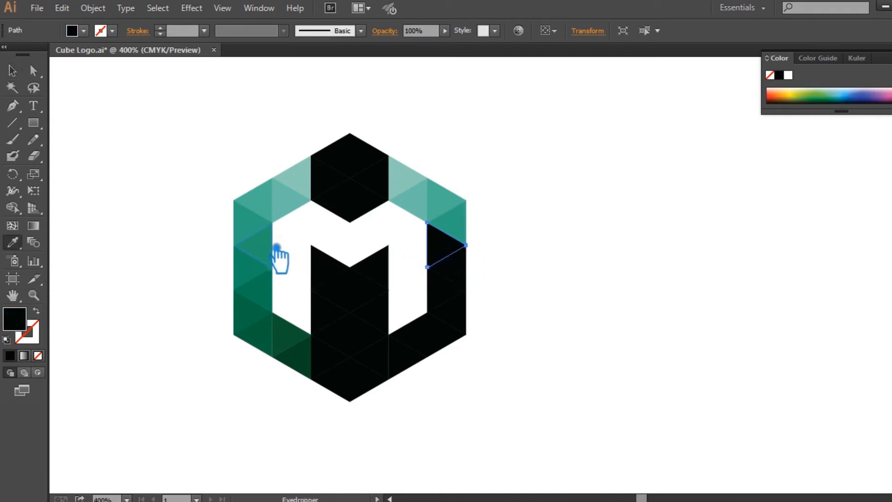
left_click(271, 246)
key("v")
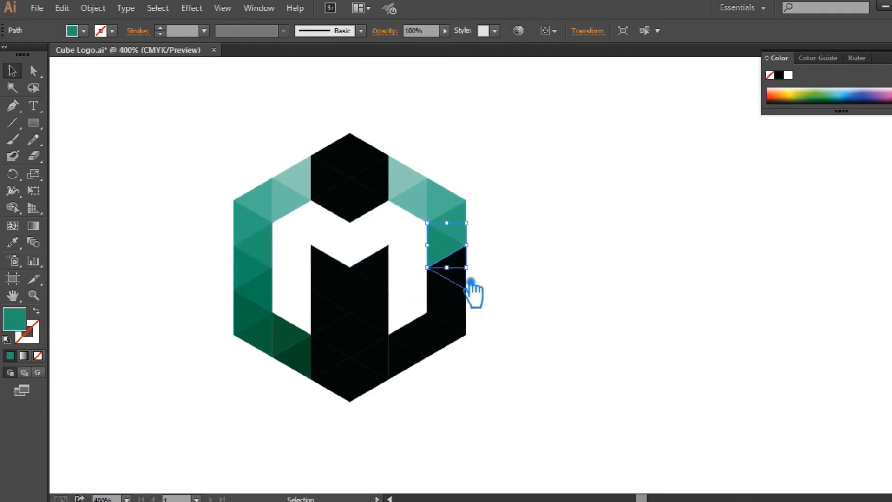
Copy the fill of the fourth triangle down the hexagon's left side to its mirrored triangle on the right side
left_click(468, 282)
key("i")
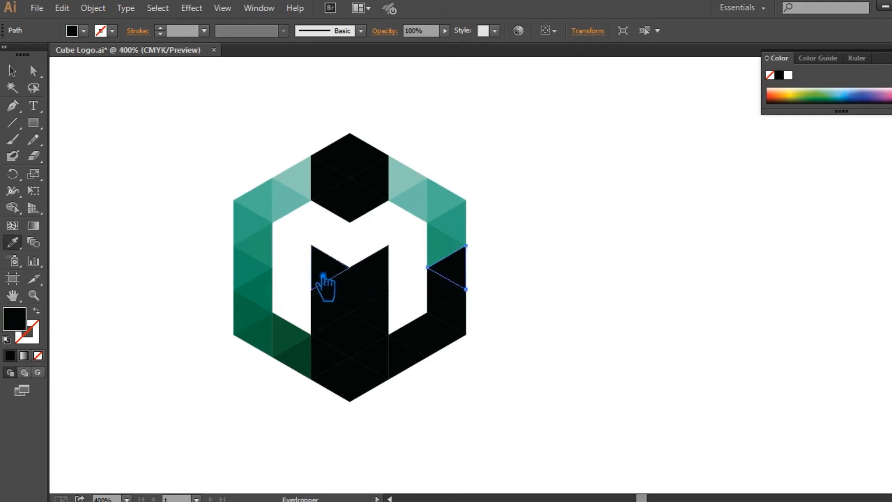
left_click(276, 258)
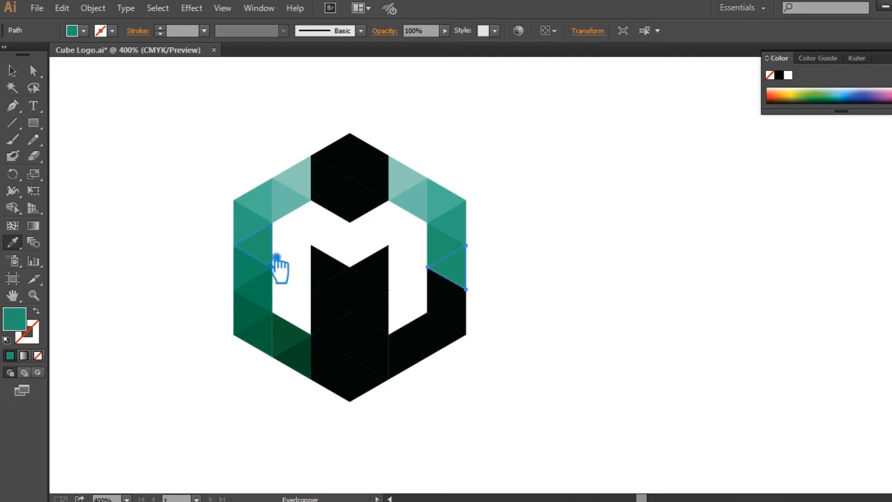
key("v")
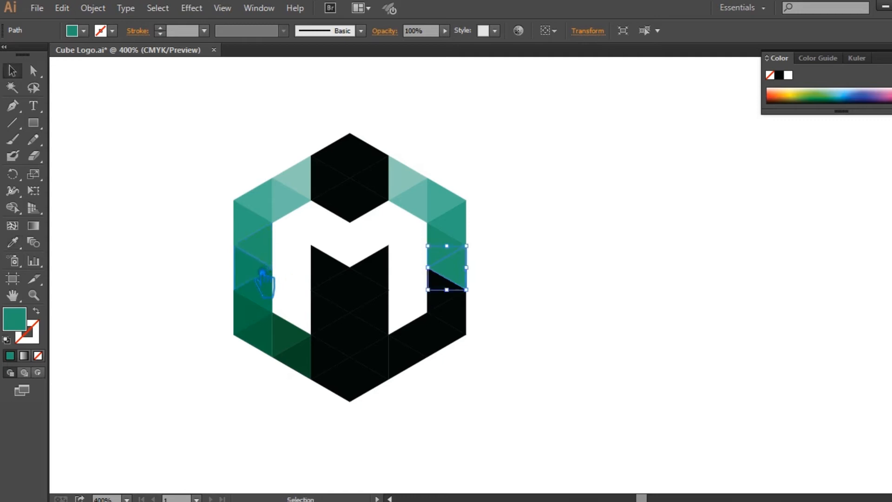
left_click(443, 313)
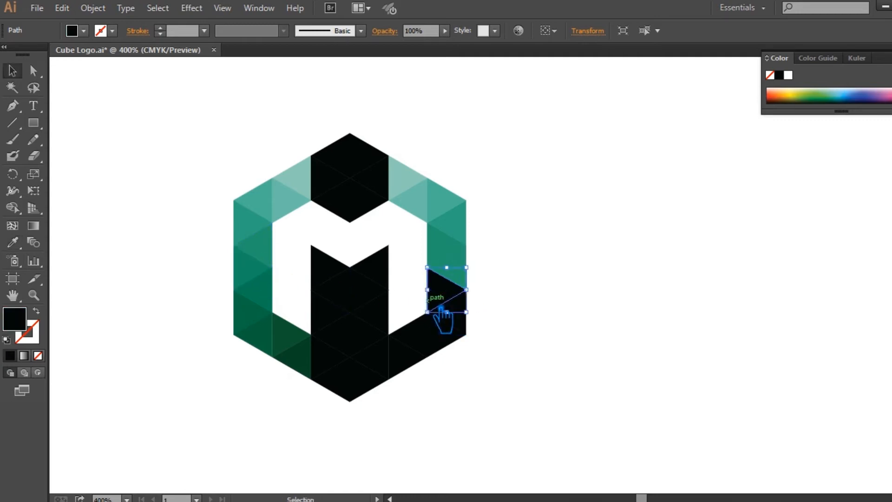
left_click(469, 259)
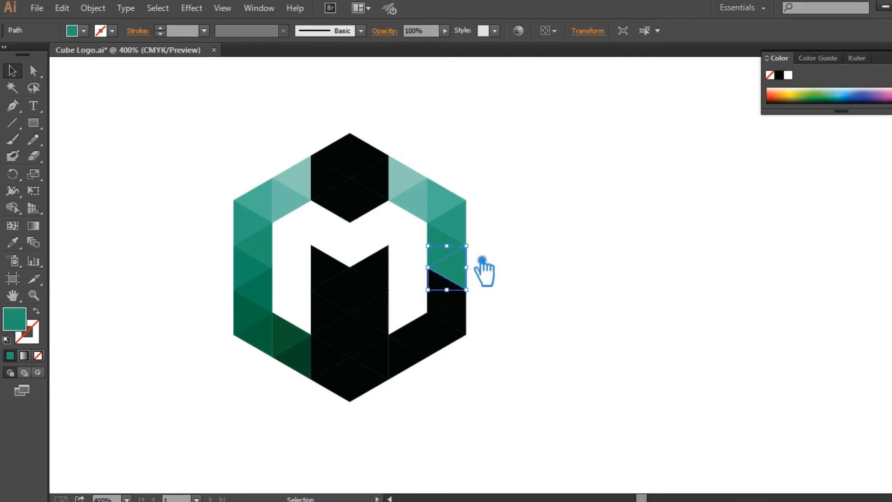
key("i")
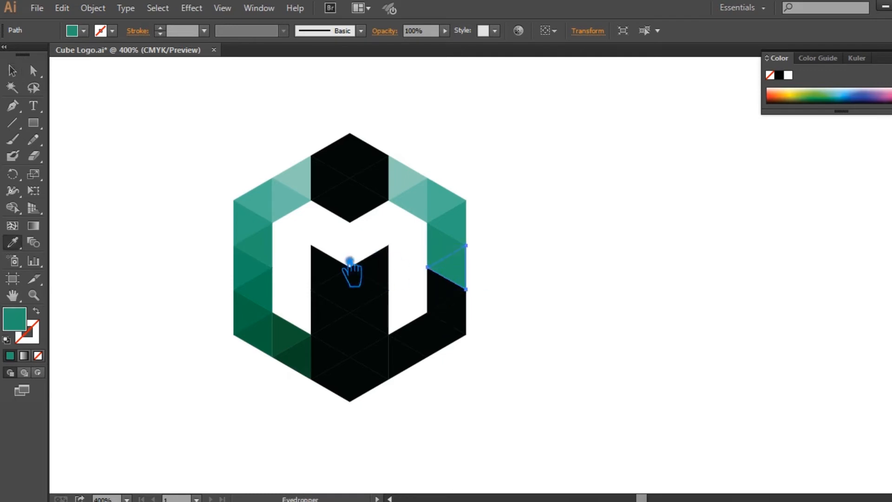
left_click(259, 268)
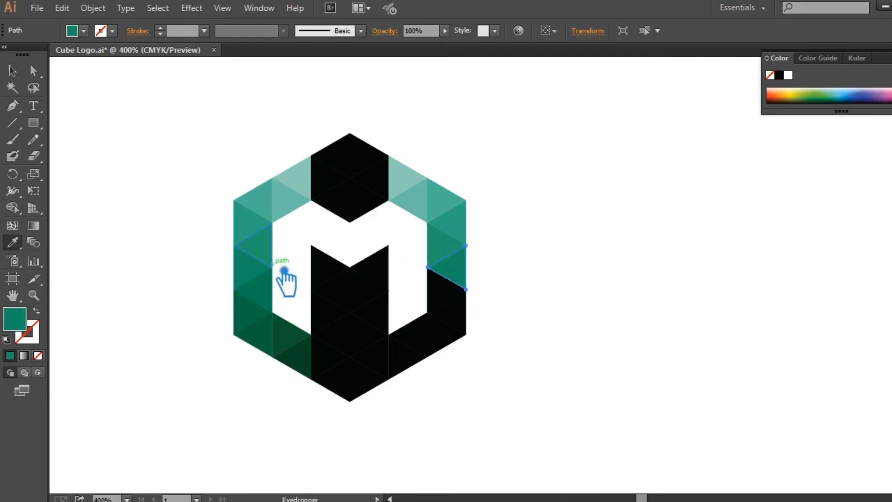
key("v")
Copy the two green fills just above the hexagon's lower-left corner triangle to their mirrored triangles on the right side
left_click(445, 309)
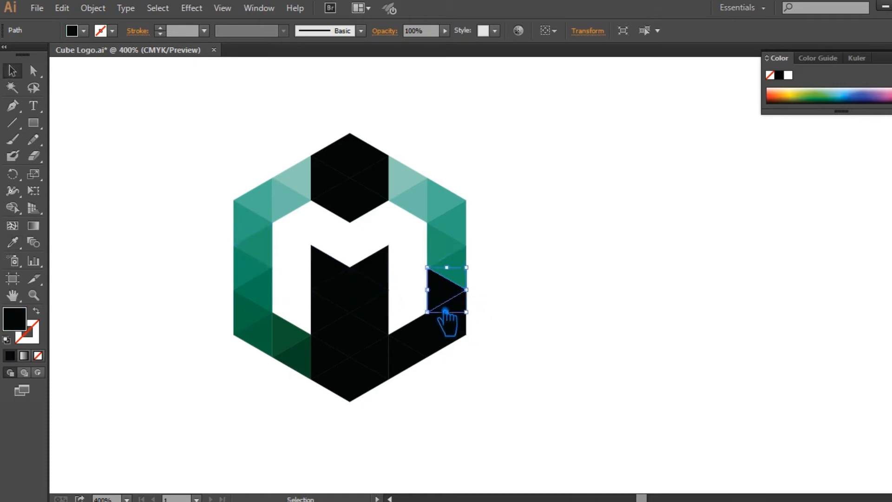
key("i")
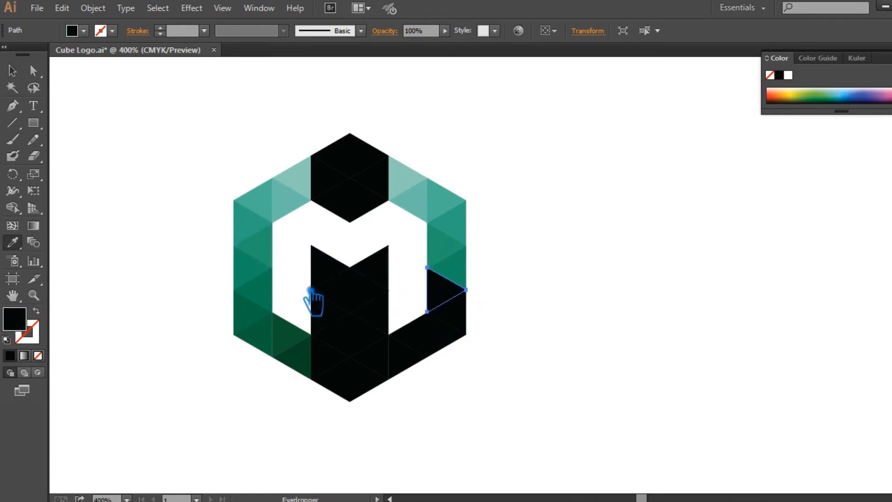
left_click(269, 293)
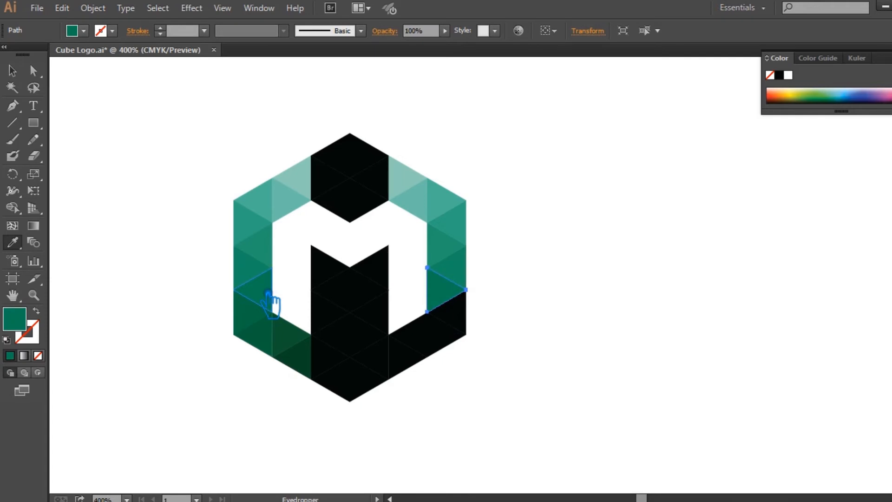
key("v")
left_click(262, 328)
left_click(465, 321)
key("i")
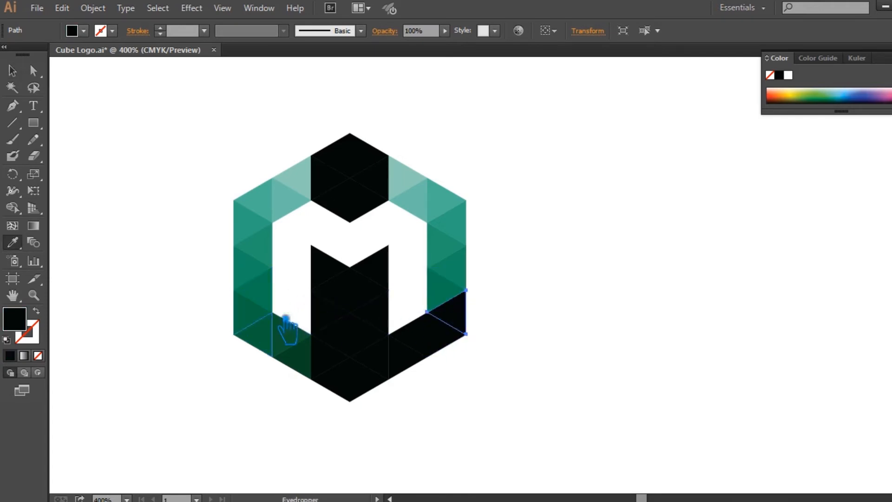
left_click(263, 326)
key("v")
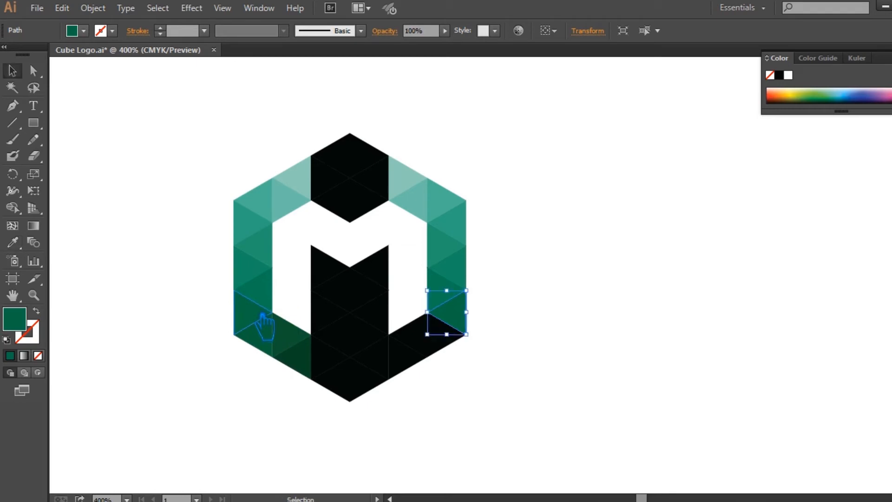
Copy the fill of the hexagon's lower-left corner triangle to the mirrored lower-right corner triangle
left_click(444, 349)
key("i")
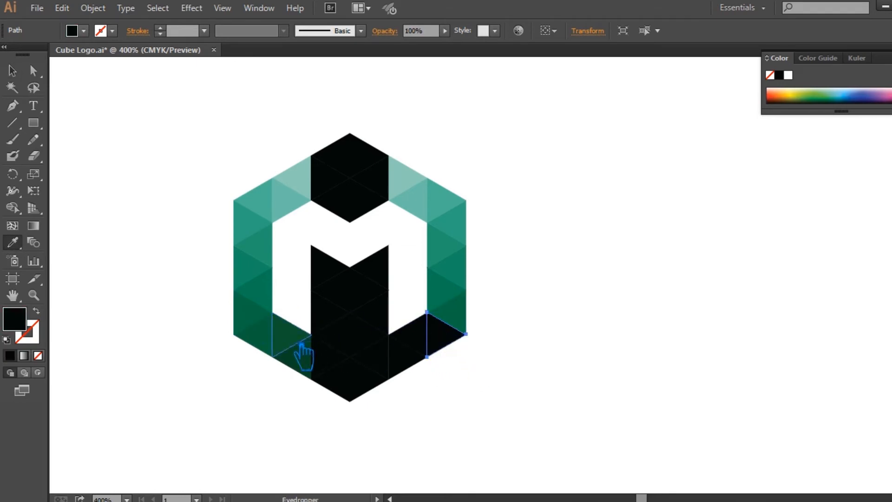
left_click(279, 345)
key("v")
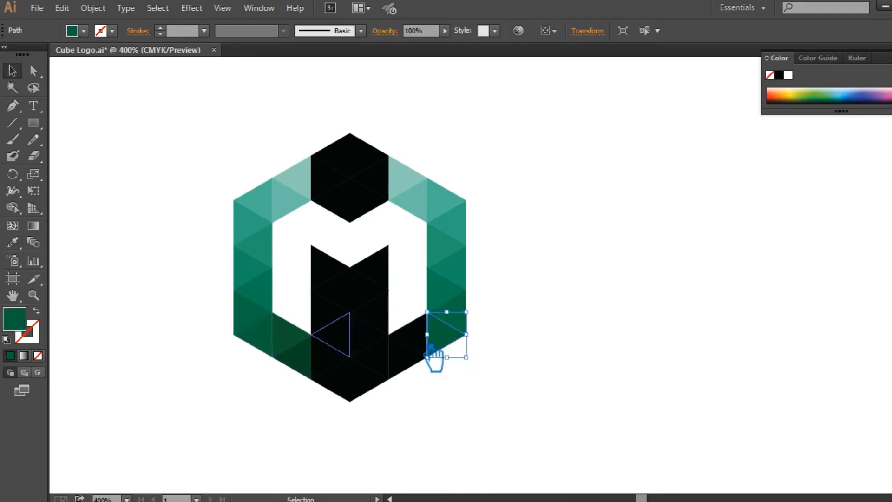
Copy the two darkest green fills on the hexagon's lower-left edge to the mirrored triangles on its lower-right edge, then deselect
left_click(534, 383)
left_click(421, 348)
key("i")
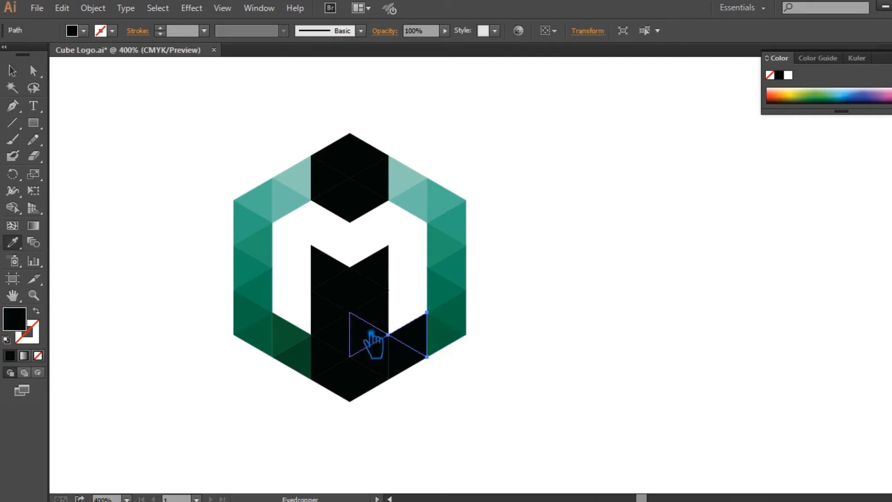
left_click(301, 336)
key("v")
left_click(391, 364)
key("i")
left_click(299, 356)
left_click(13, 72)
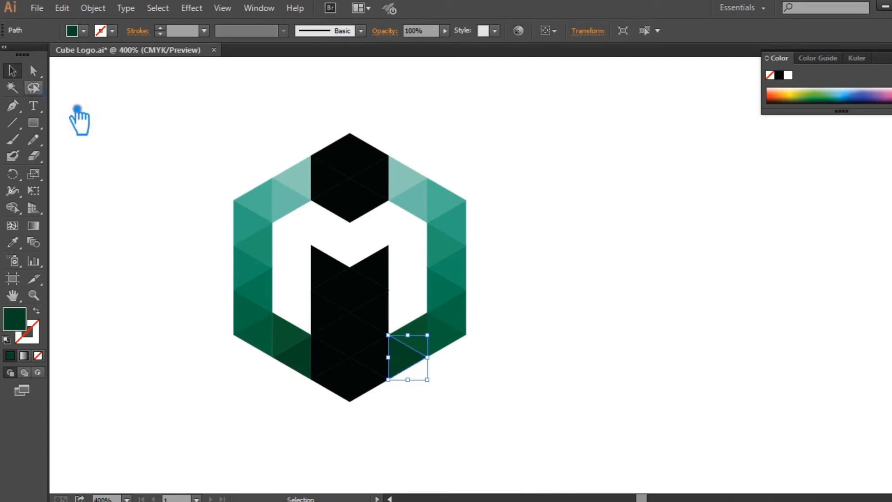
left_click(112, 136)
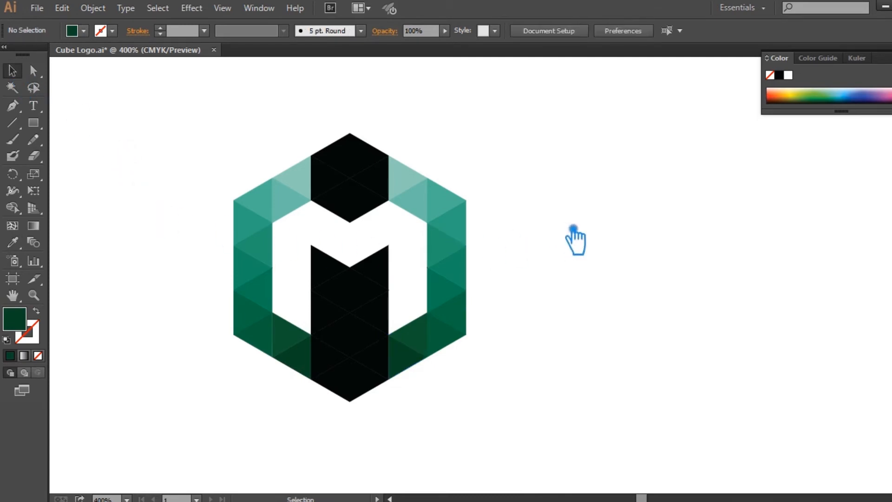
Copy the fills of the upper-left corner triangle and the one below it to the top and middle left triangles of the black top block
left_click(353, 169)
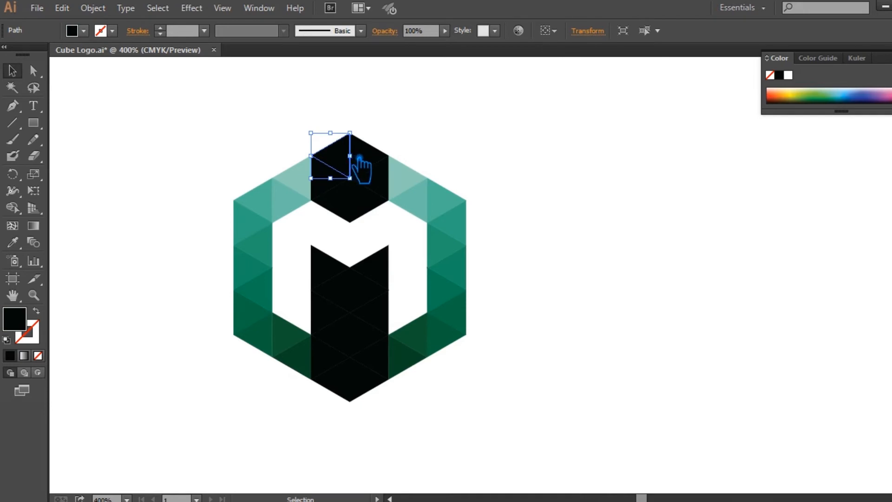
key("i")
left_click(276, 206)
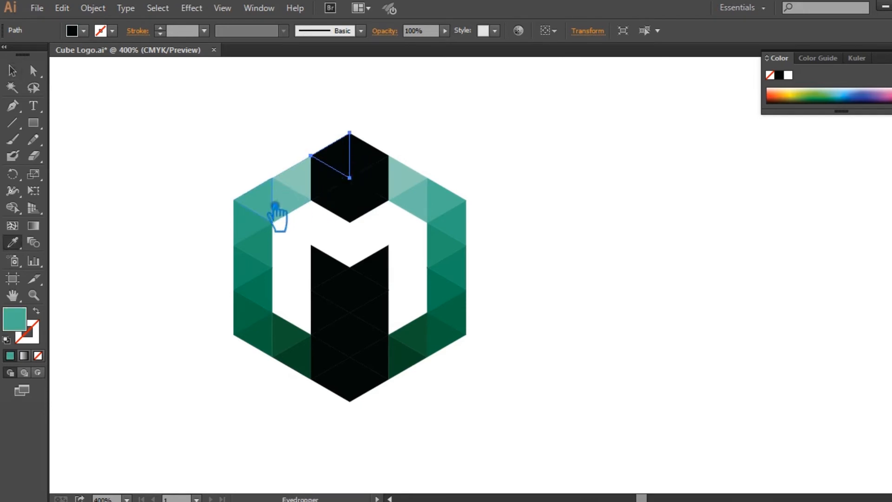
key("v")
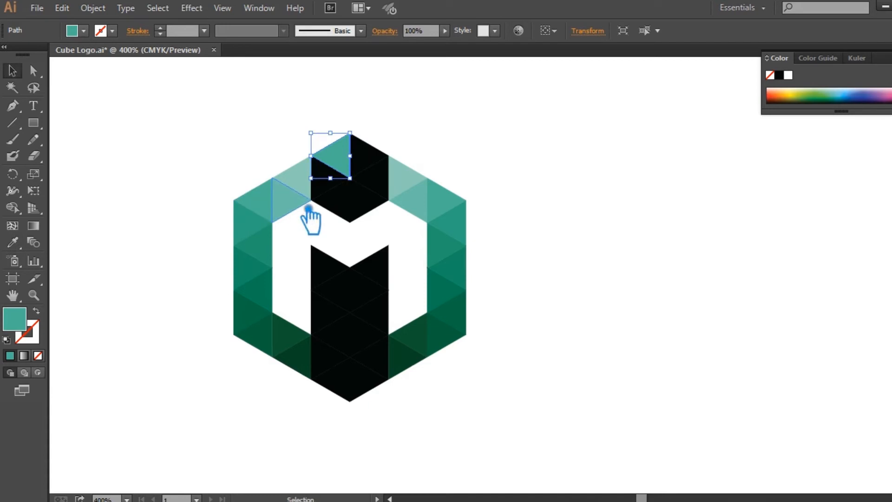
left_click(328, 199)
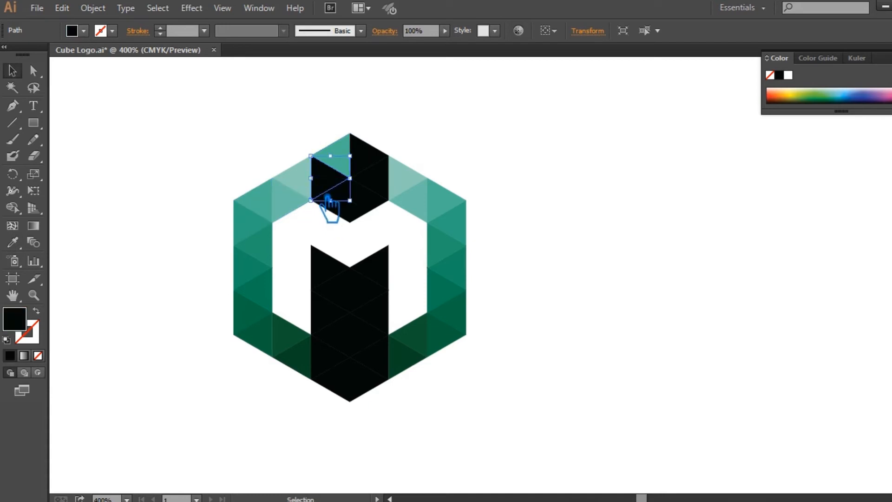
key("i")
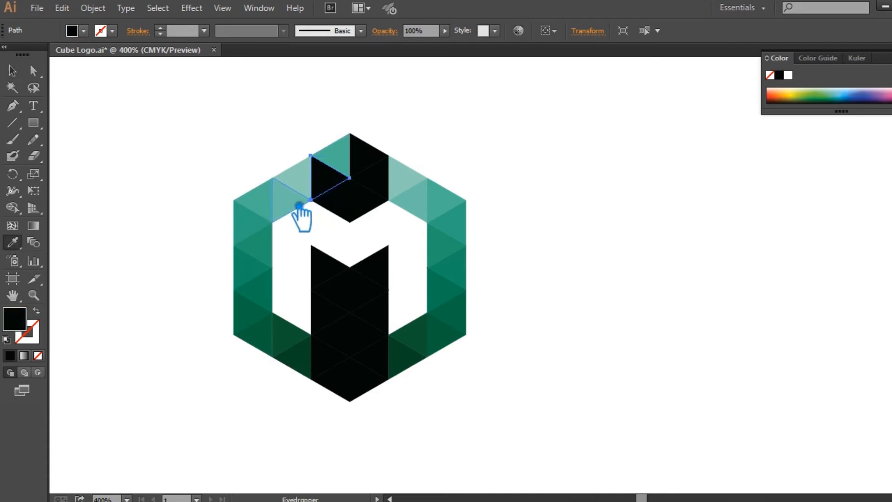
left_click(270, 207)
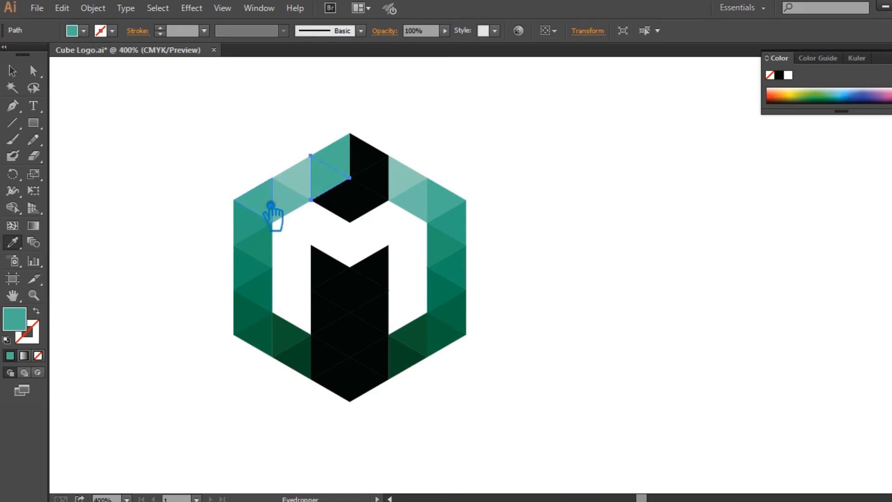
key("v")
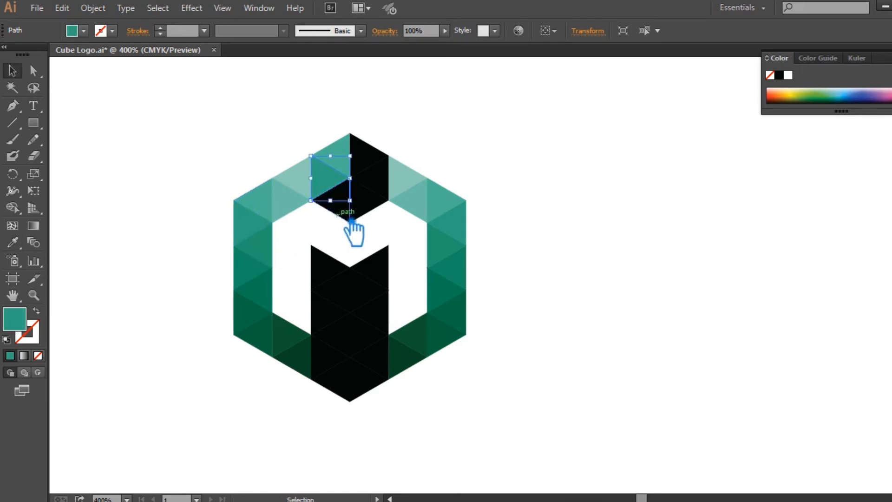
Copy the fill of the third triangle down the hexagon's left side to the lower-left triangle of the black top block
left_click(350, 216)
key("i")
left_click(272, 249)
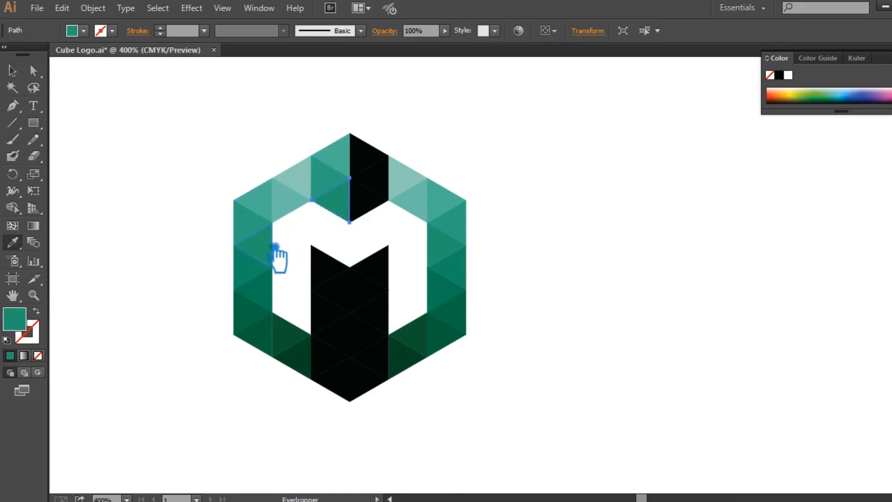
key("v")
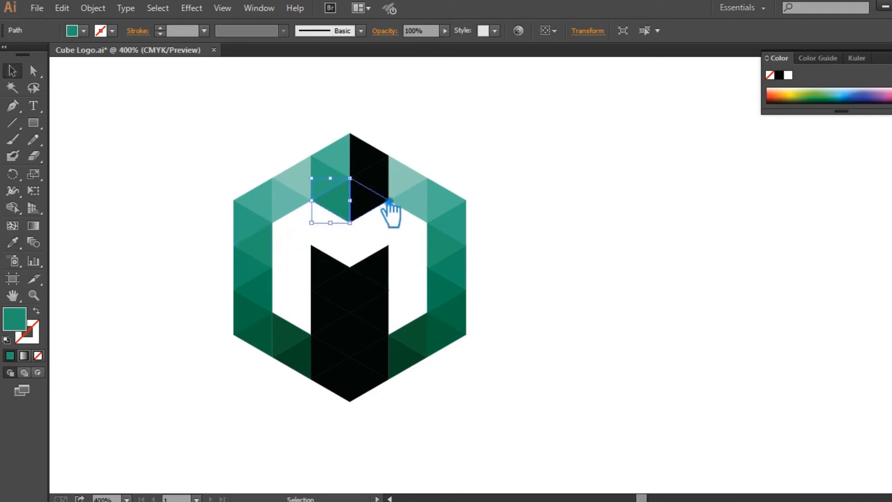
Try the green of the fourth triangle down the left side on the top block's upper-right triangle, then undo it
left_click(378, 160)
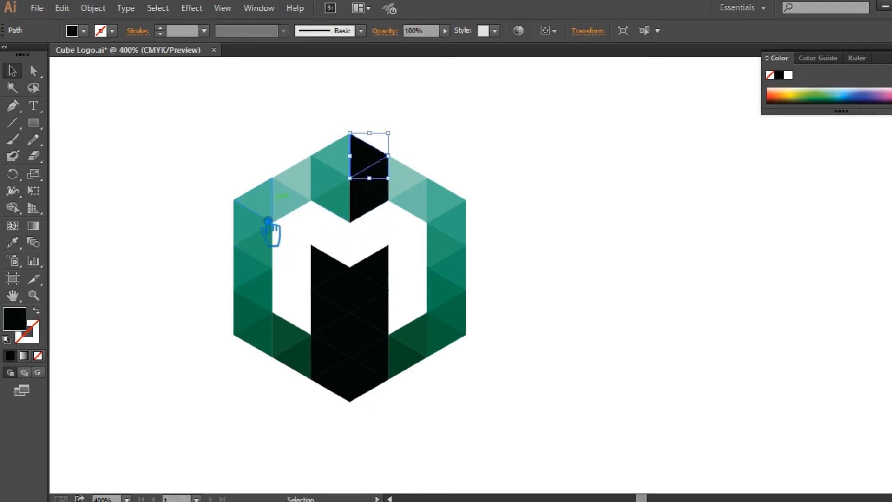
key("i")
left_click(259, 274)
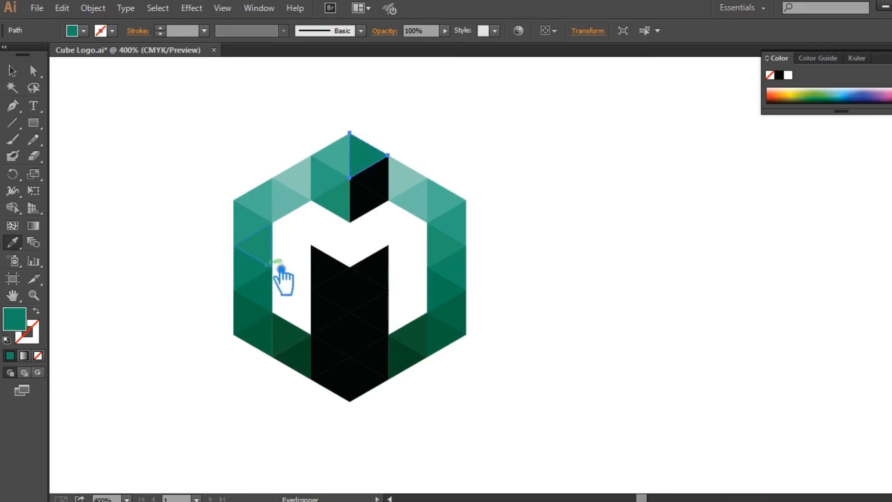
key("v")
left_click(387, 194)
key("i")
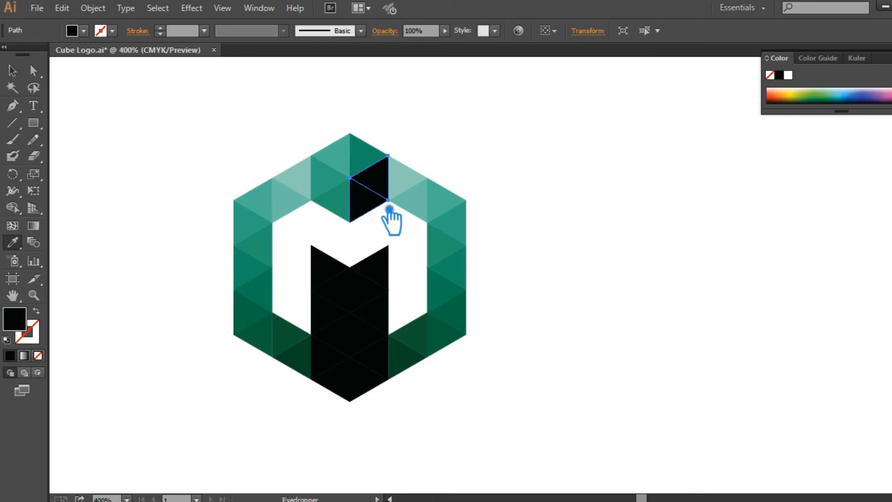
key("v")
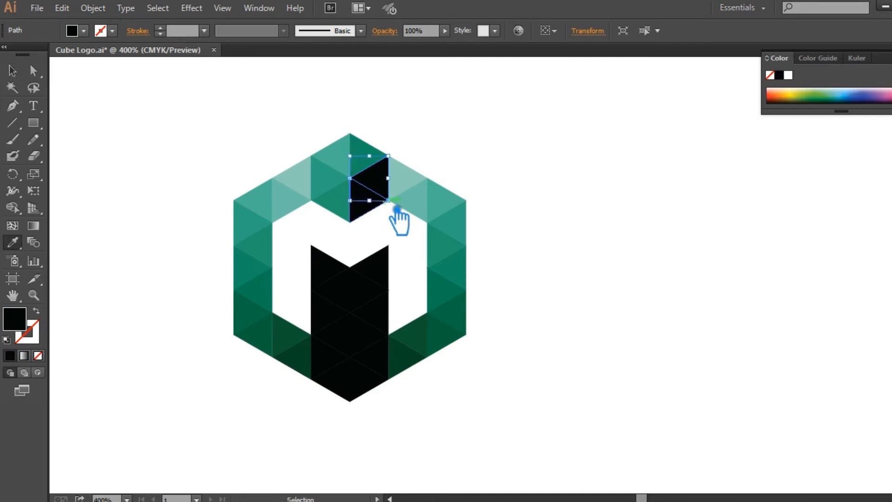
key("ctrl+z")
Copy the green of the fourth triangle down the hexagon's left side to the lower-right triangle of the top block
key("i")
key("v")
left_click(380, 214)
key("i")
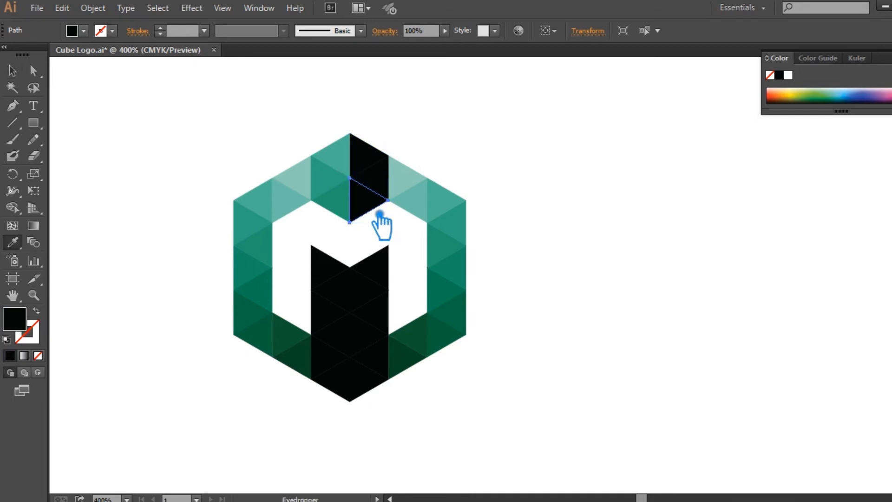
left_click(255, 269)
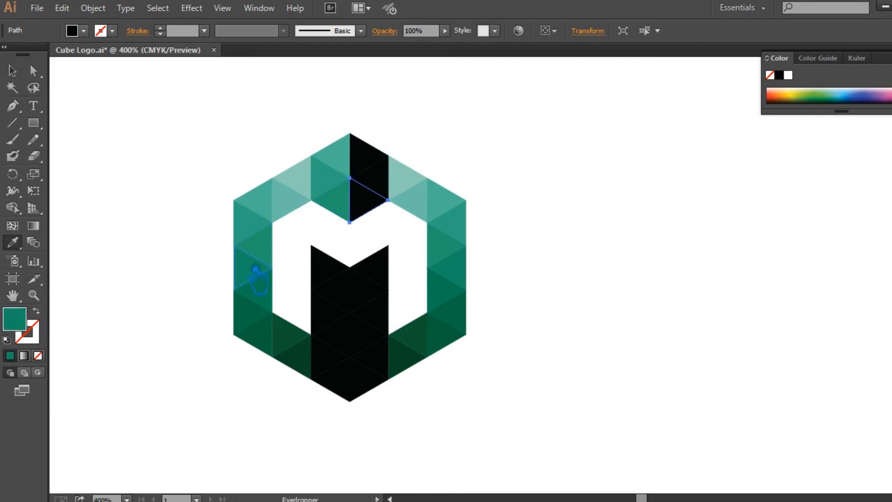
Copy the greens of the fifth and sixth triangles down the hexagon's left side to the top block's lower-right and middle-right triangles
left_click(272, 296)
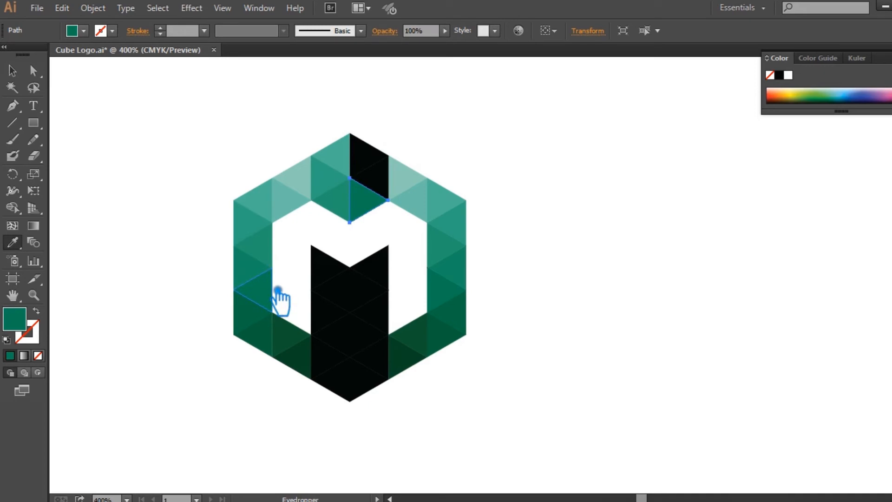
key("v")
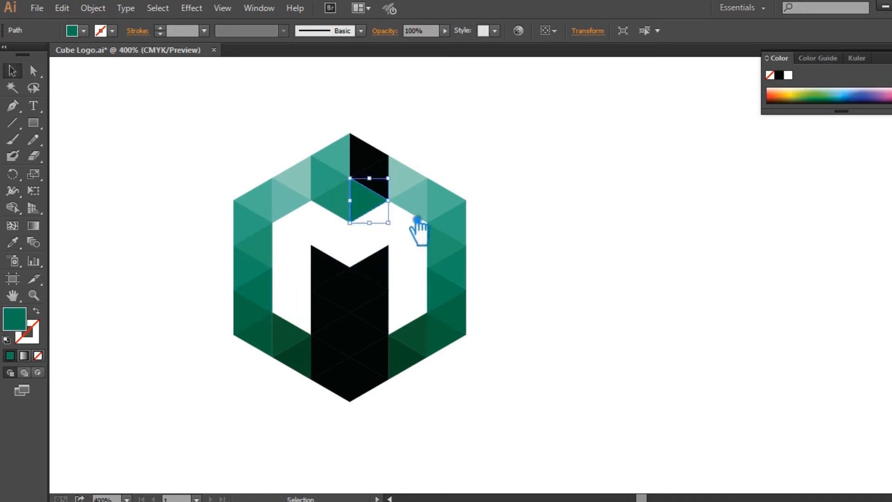
left_click(395, 172)
key("i")
left_click(261, 290)
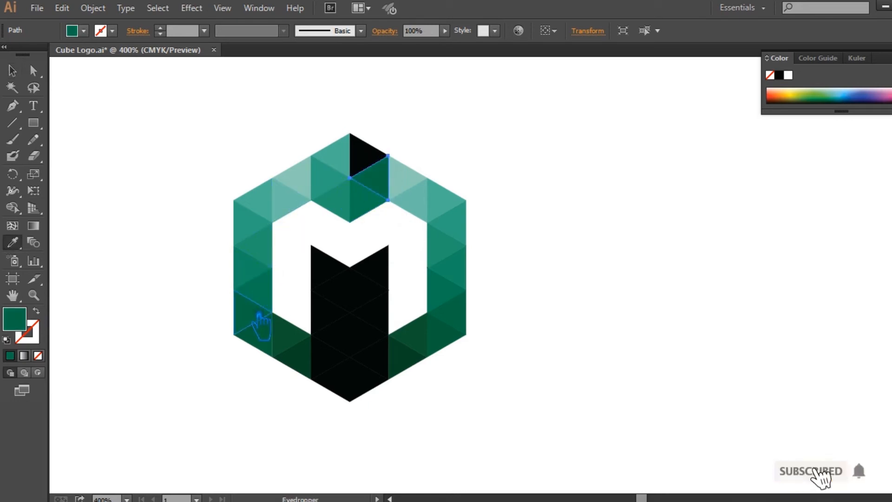
Try a light inner teal, and the teal of the second triangle down the left side, on the top block's upper-right triangle
key("v")
left_click(373, 152)
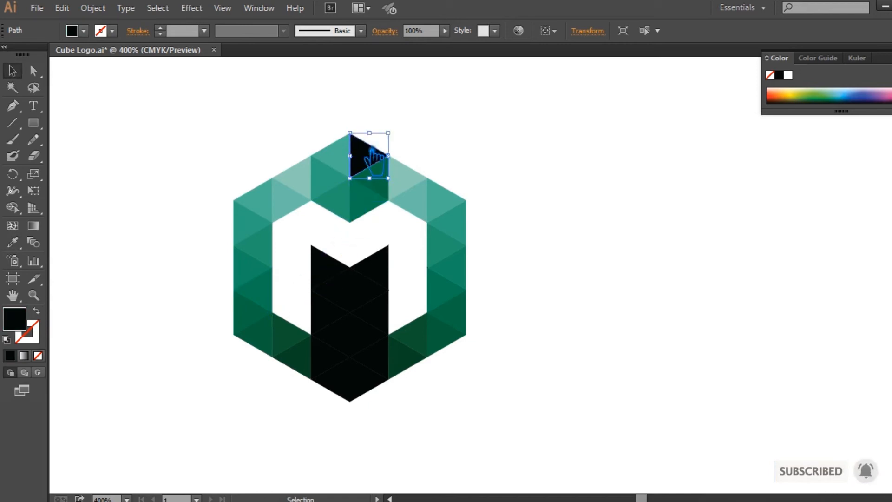
key("i")
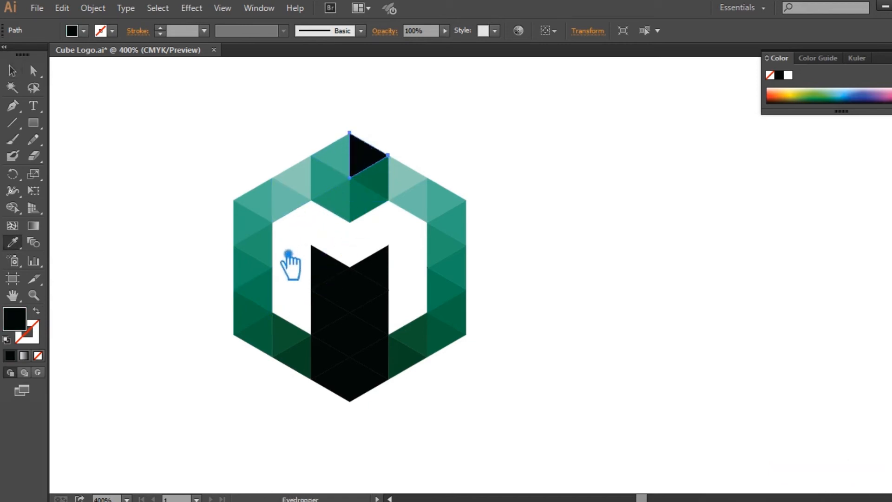
left_click(298, 207)
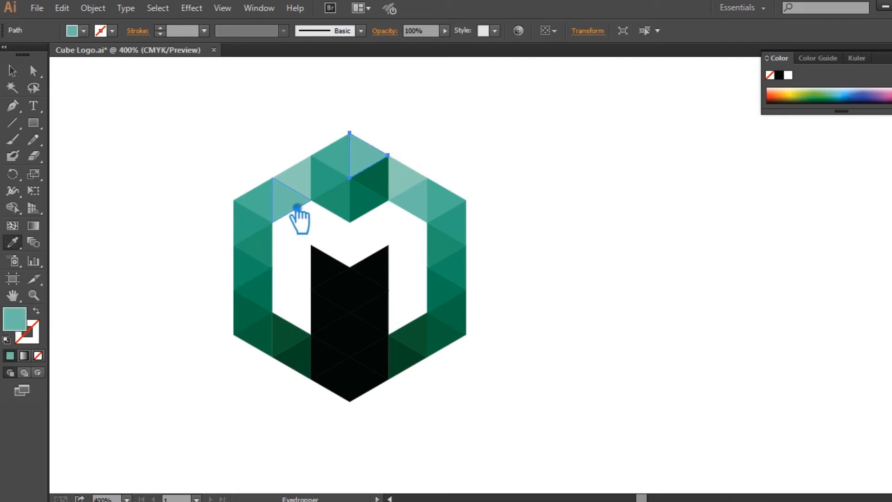
left_click(255, 234)
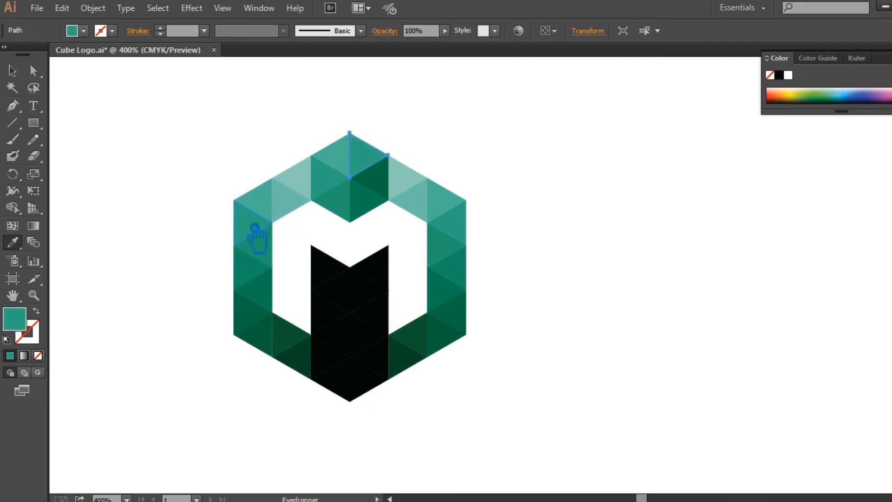
left_click(12, 71)
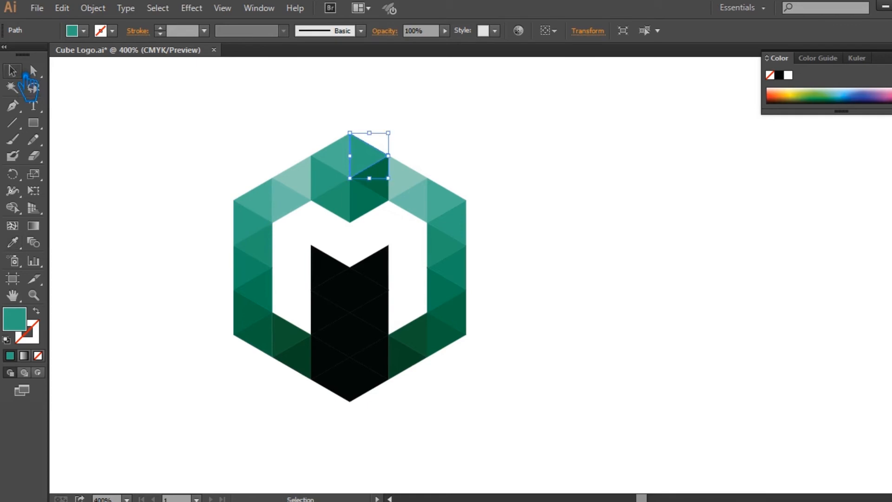
left_click(538, 151)
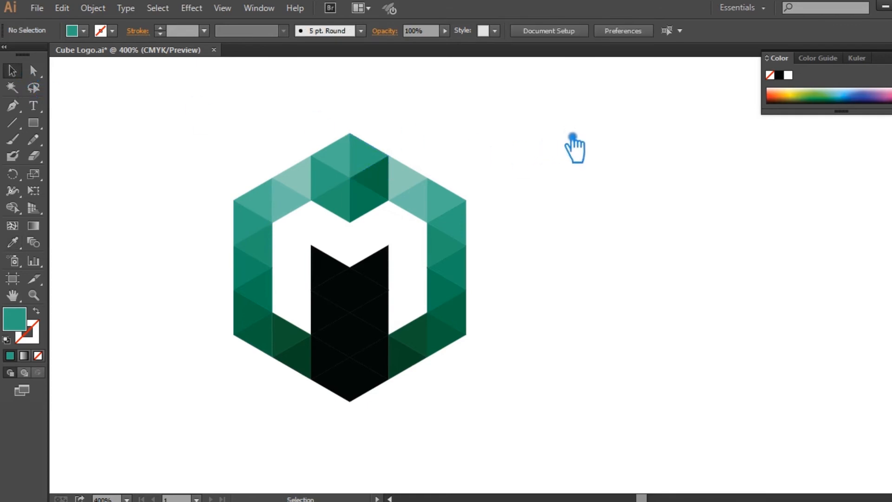
Copy the lightest teal of the triangle just right of the top block to the block's upper-right triangle
left_click(376, 161)
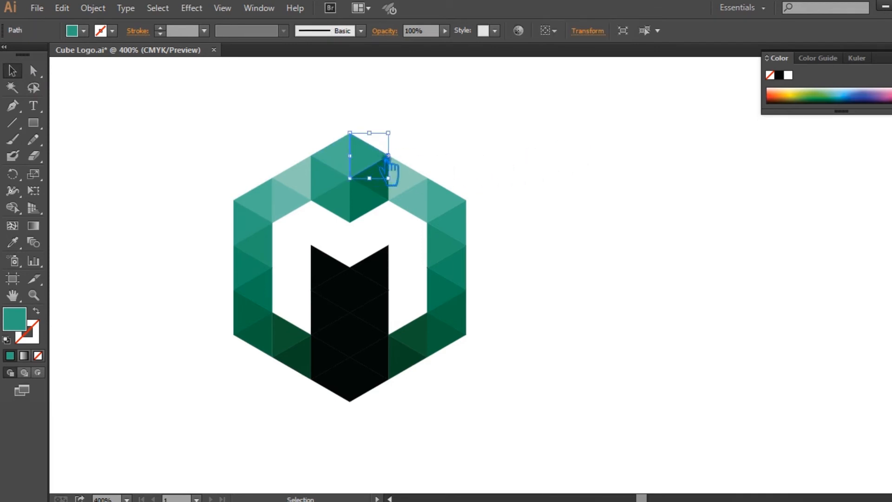
key("i")
left_click(411, 181)
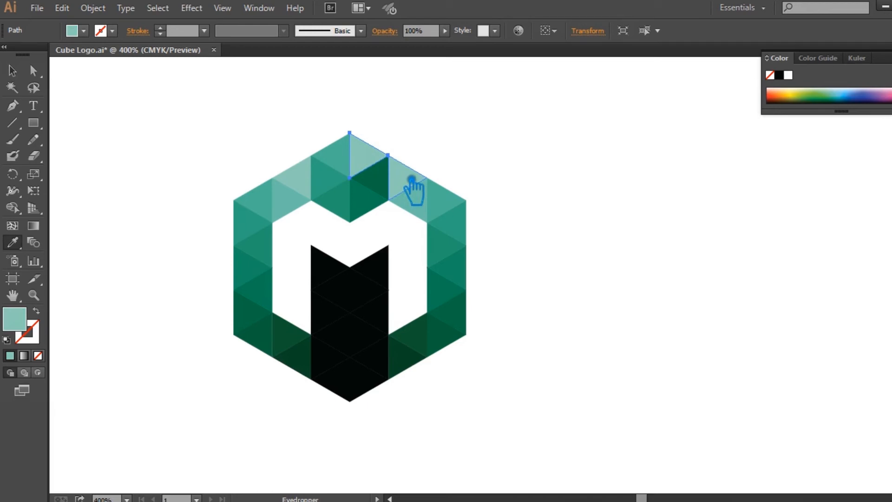
key("v")
left_click(172, 135)
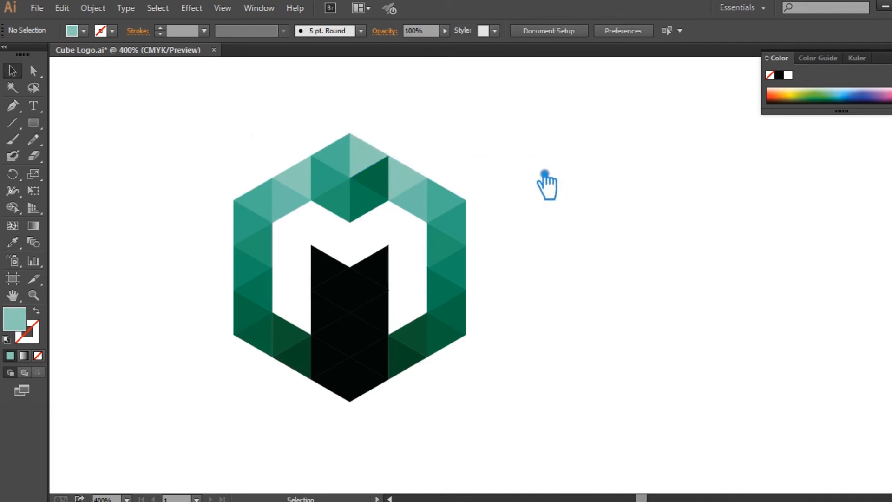
Fill the black column's bottom-left triangle with the dark green of the adjacent hexagon triangle, darkened slightly in the Color Picker
left_click(350, 391)
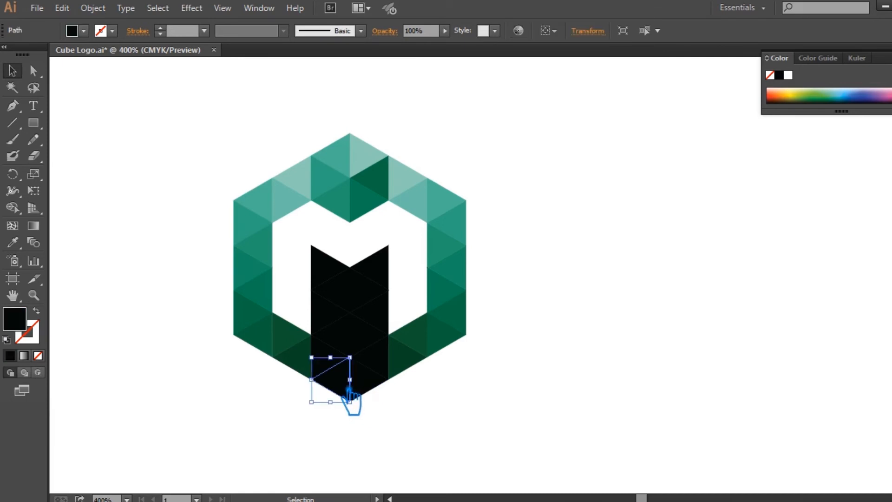
key("i")
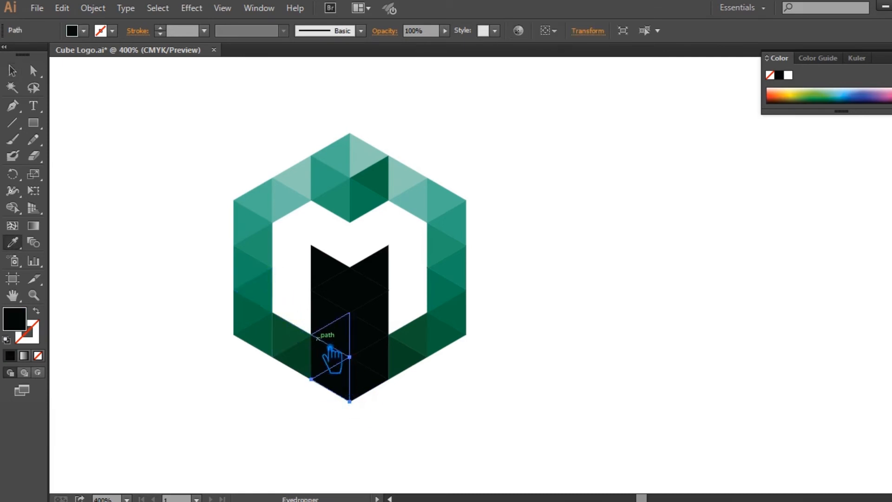
left_click(309, 376)
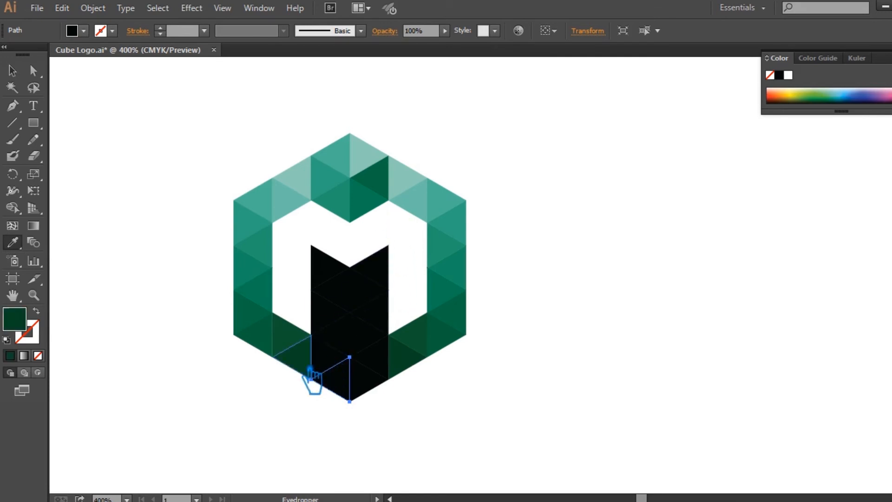
double_click(21, 323)
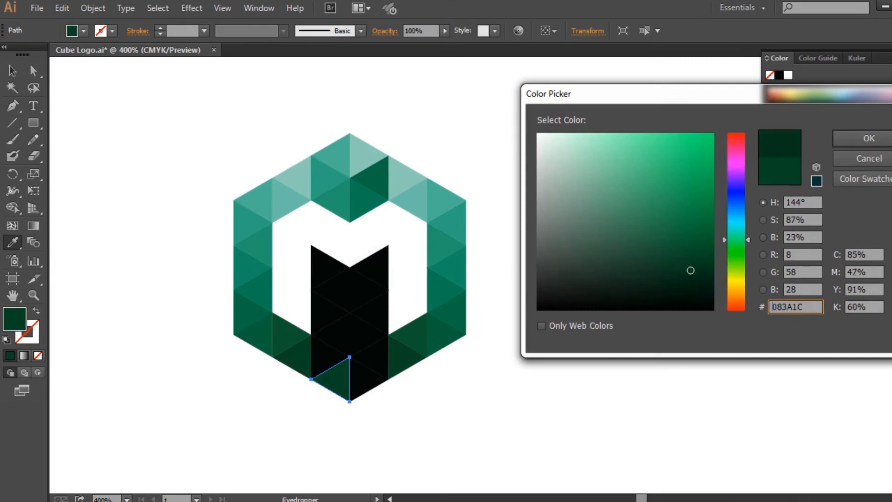
left_click(869, 138)
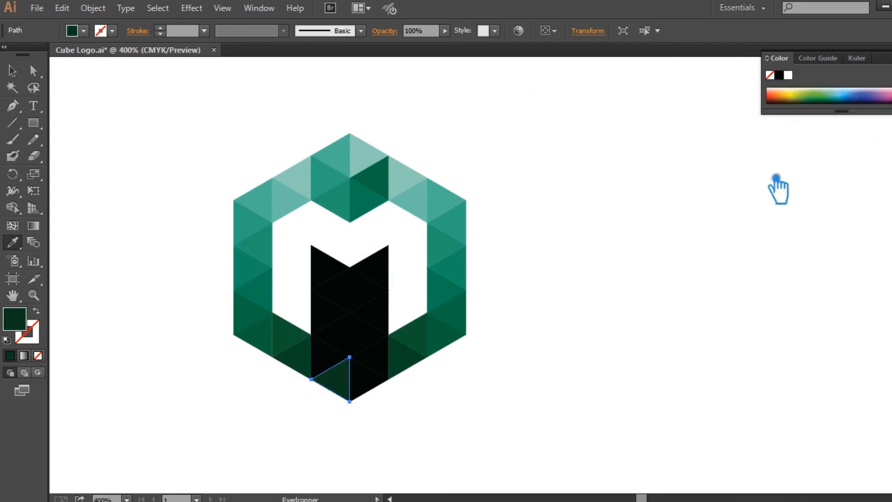
Copy the green of the inner triangle beside the hexagon's lower-left corner to the second triangle up the column's left half
key("v")
left_click(335, 366)
left_click(335, 365)
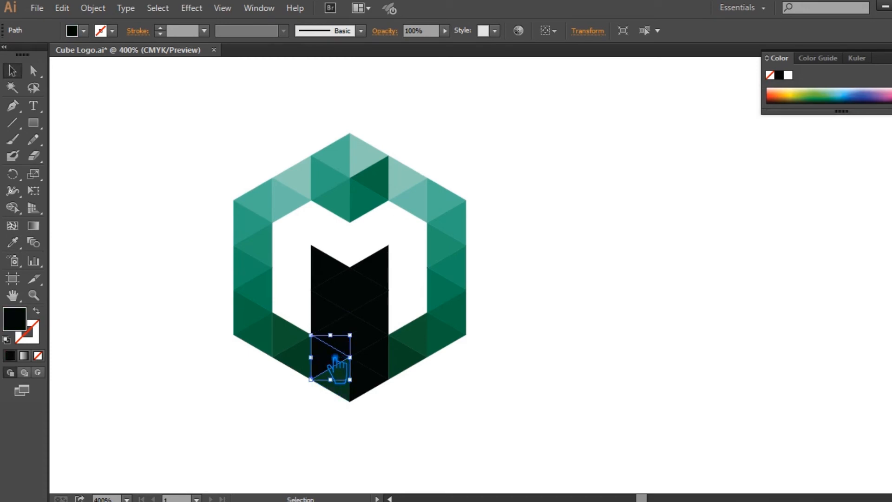
key("i")
left_click(303, 337)
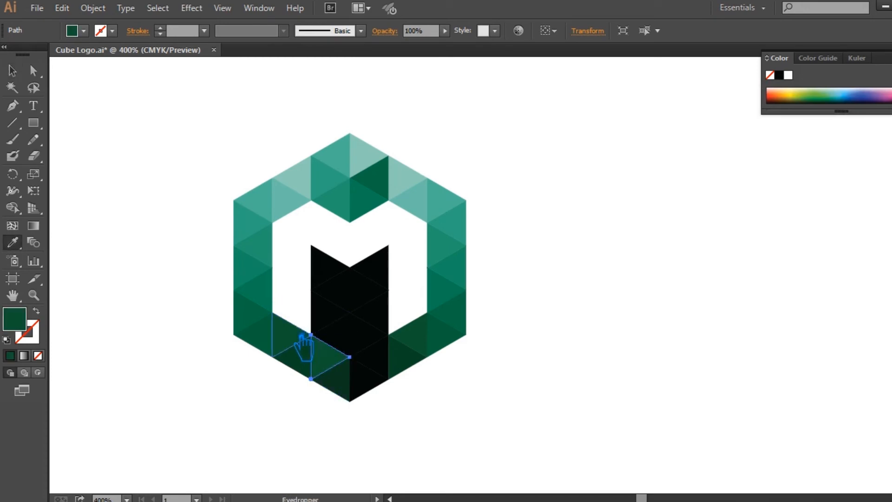
Copy the green of the hexagon's lower-left corner triangle to the third triangle up the column's left half
key("v")
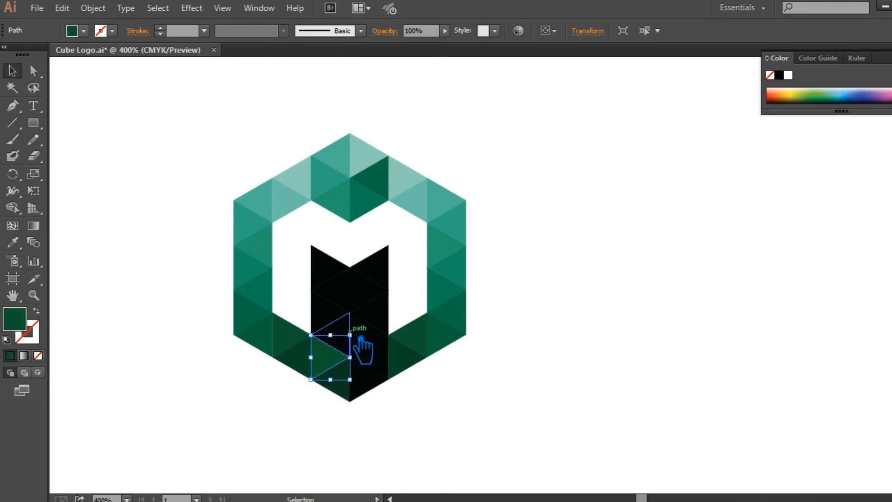
left_click(354, 339)
key("i")
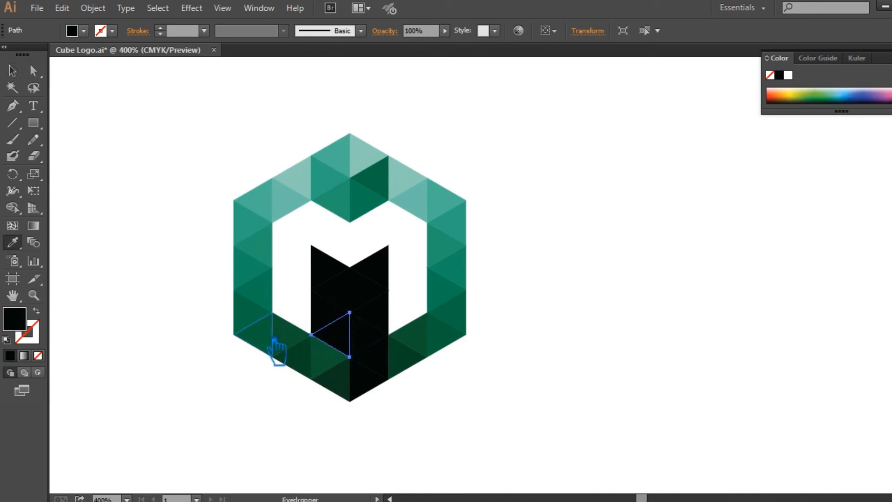
left_click(274, 343)
key("v")
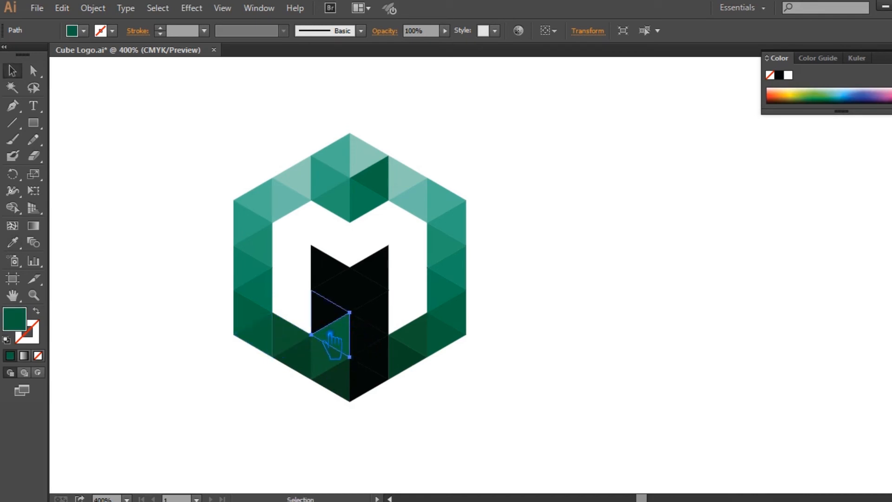
Fill the column's fourth left-half triangle with the hexagon's lower-left corner green and the fifth with the green of the fifth left-side triangle
left_click(331, 309)
key("i")
left_click(268, 336)
key("v")
left_click(342, 292)
key("i")
key("v")
left_click(347, 289)
key("i")
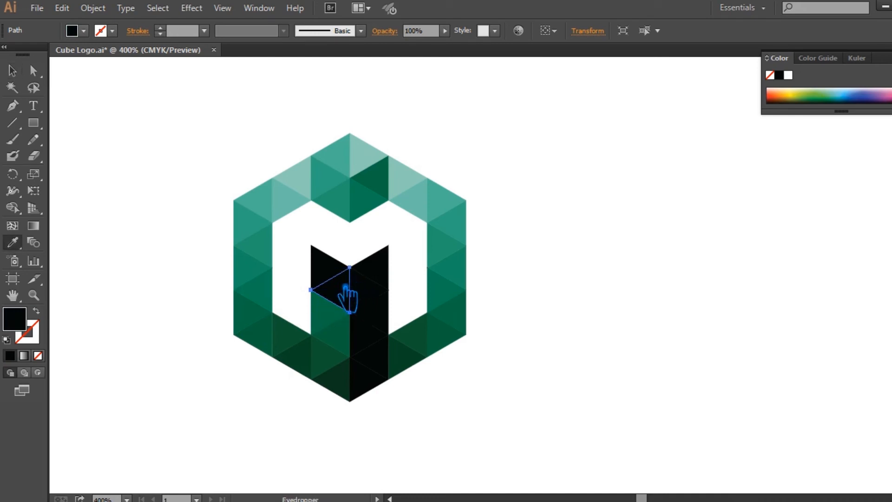
left_click(257, 316)
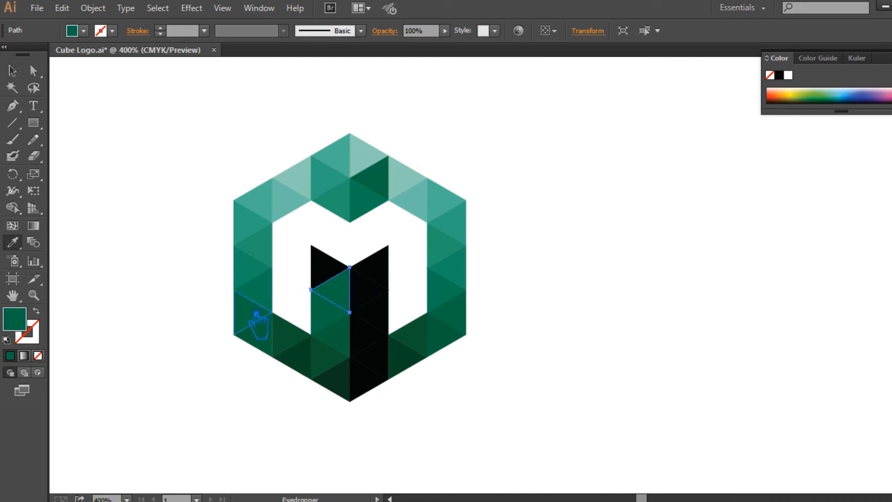
left_click(275, 299)
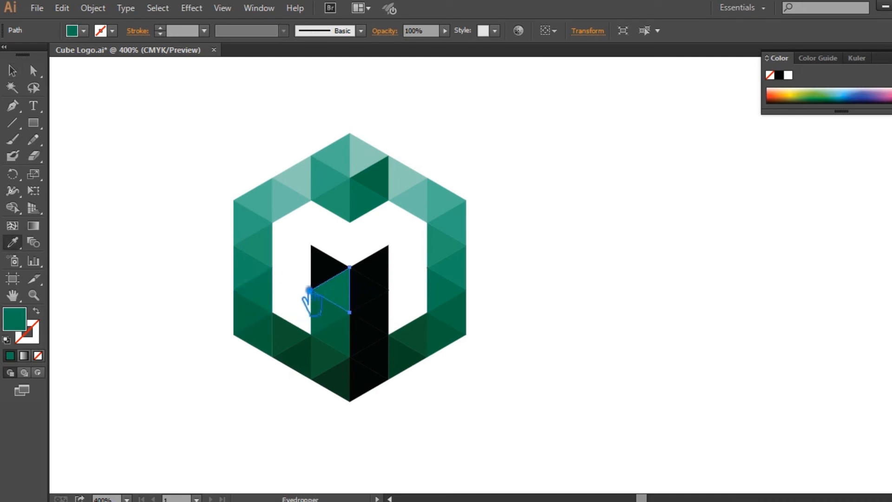
Copy the green of the third triangle down the hexagon's left side to the top triangle of the column's left half
key("v")
left_click(327, 266)
key("i")
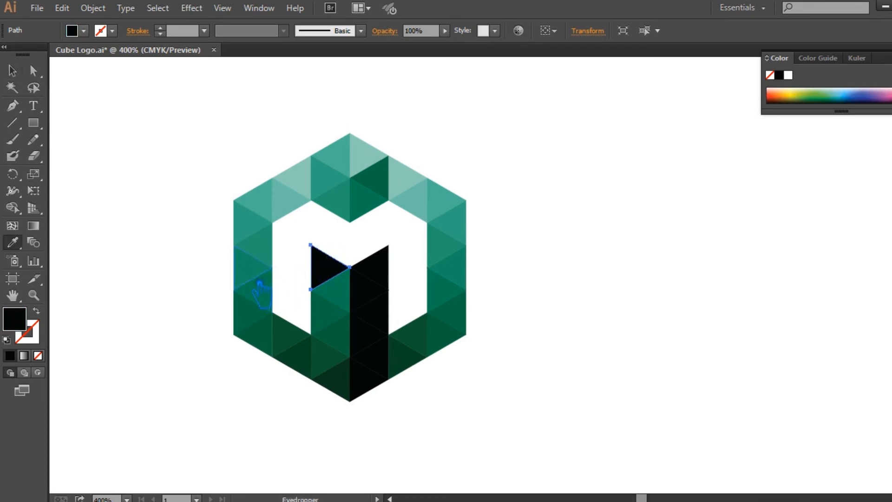
left_click(261, 277)
left_click(267, 271)
left_click(12, 70)
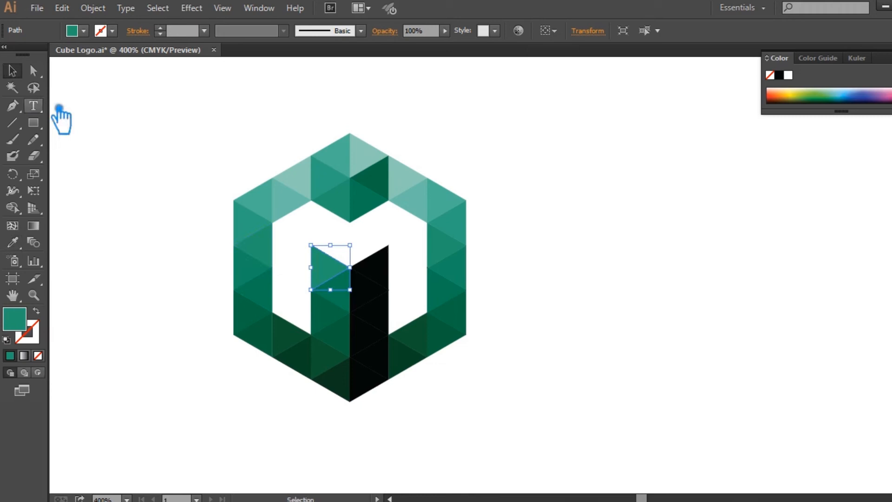
left_click(531, 375)
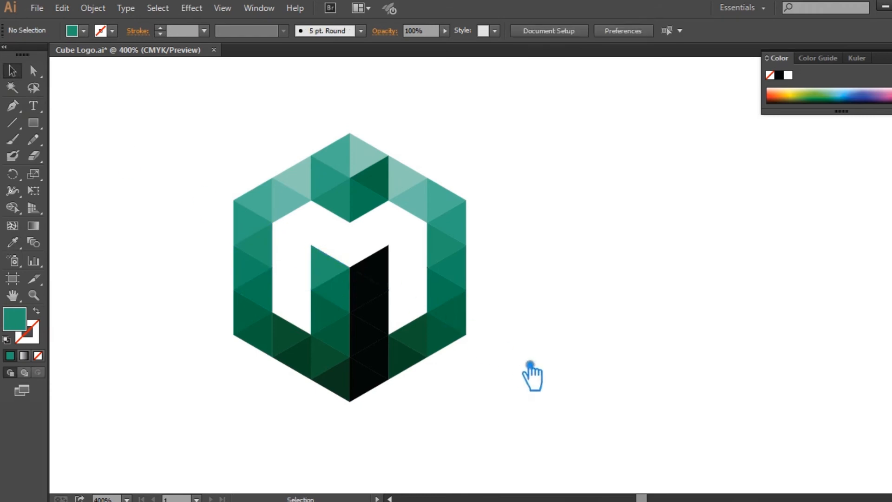
Try neighbouring dark greens on the column's bottom-right triangle, settling on the fill of the second triangle up the left half
left_click(383, 392)
key("i")
left_click(355, 385)
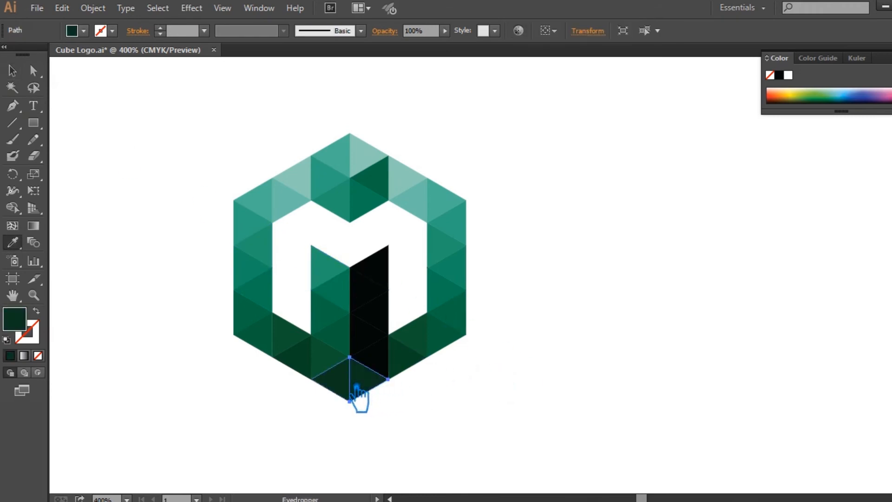
left_click(338, 362)
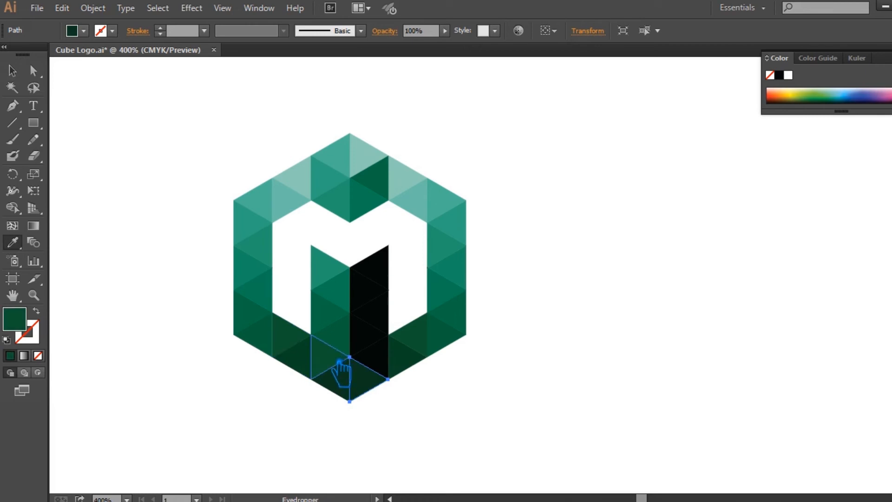
left_click(306, 365)
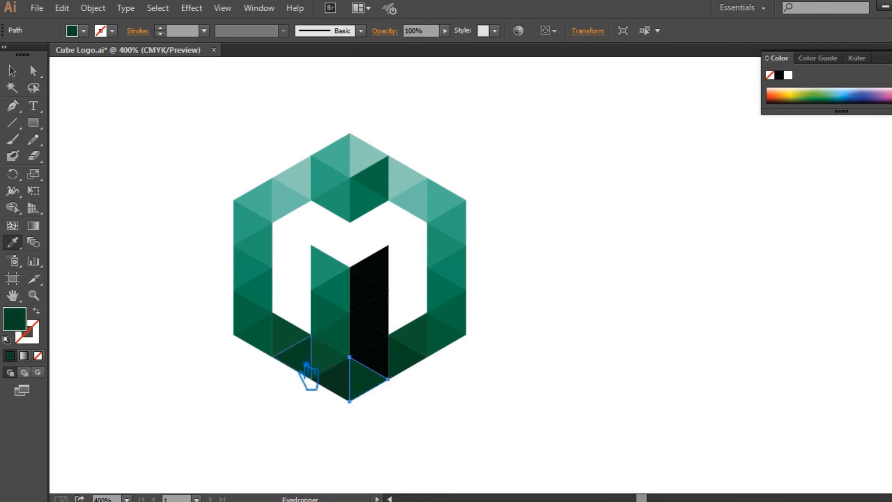
left_click(331, 369)
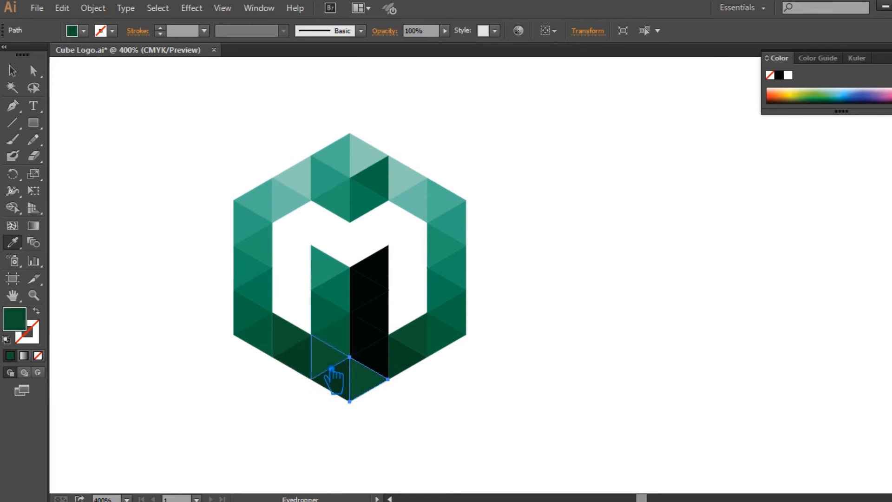
key("v")
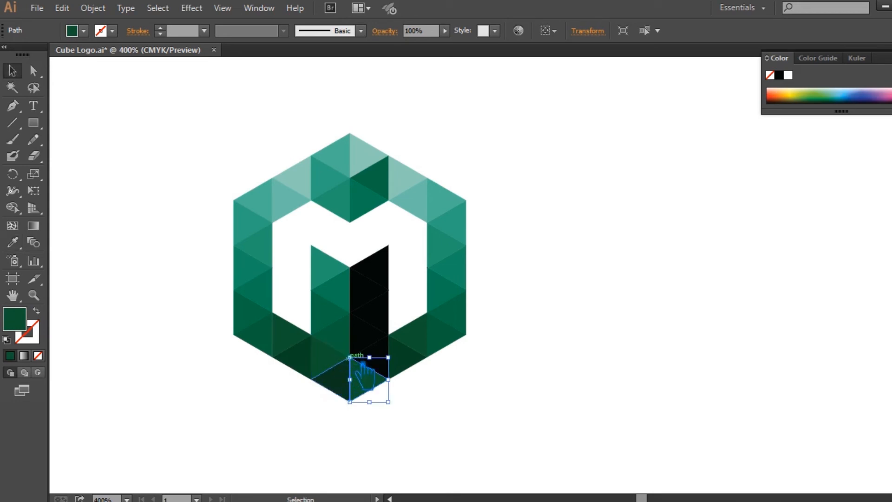
key("i")
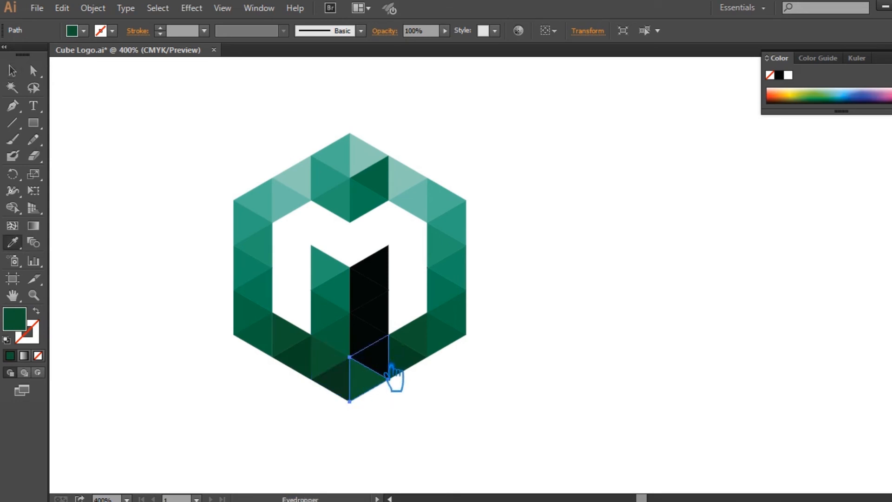
key("v")
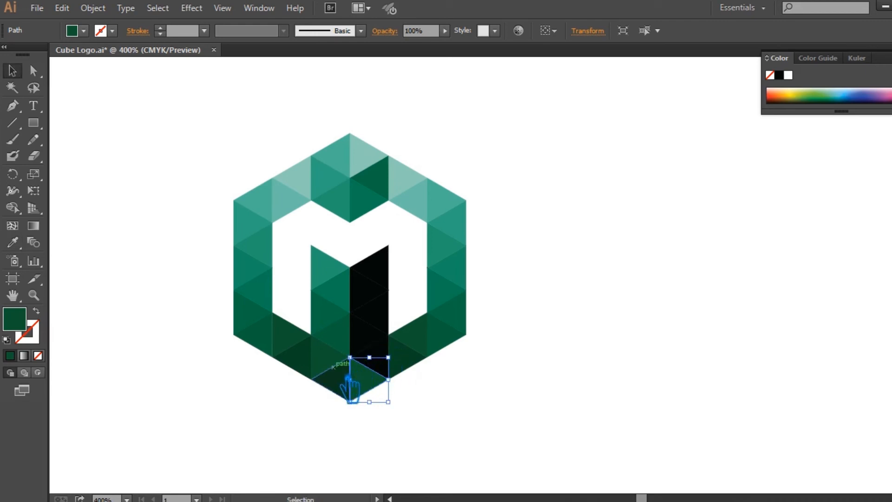
Sample the neighbouring dark green for the column's bottom-right triangle and darken its fill to 082D14
key("i")
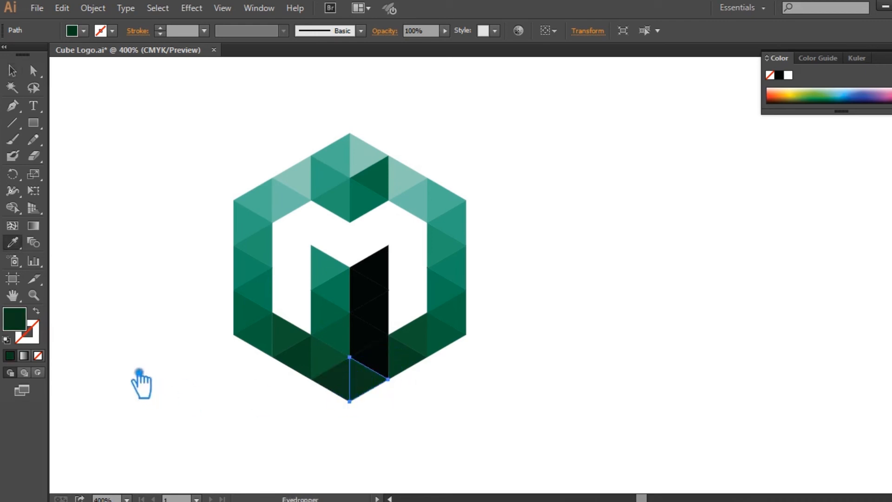
double_click(18, 323)
type("082D14")
left_click(873, 139)
key("v")
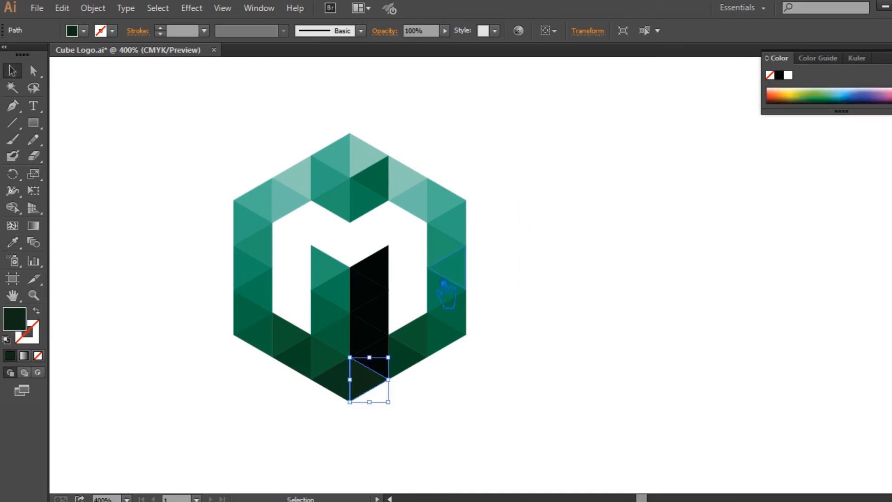
Try several greens on the second triangle up the column's right half, settling on the hexagon's lower-left corner green
left_click(387, 359)
key("i")
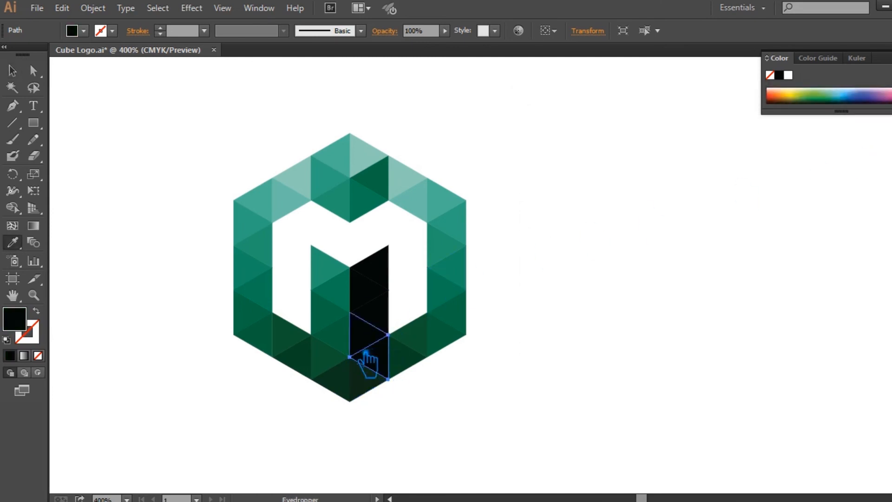
left_click(328, 360)
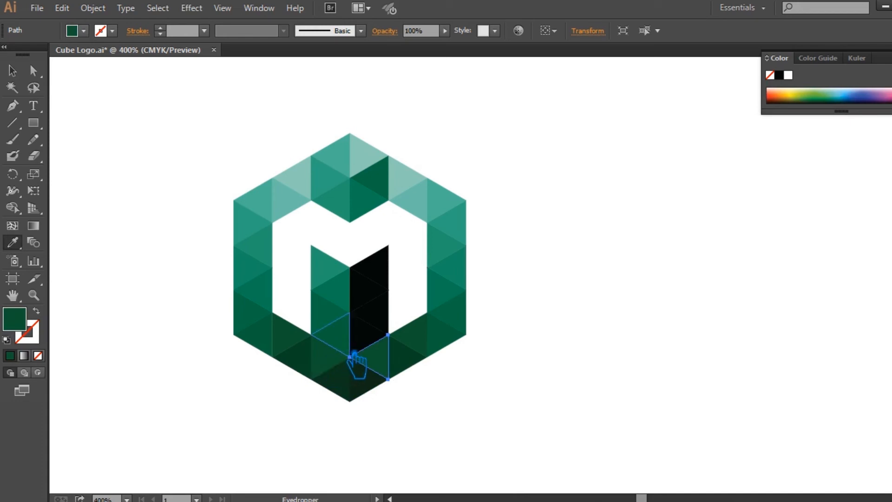
key("v")
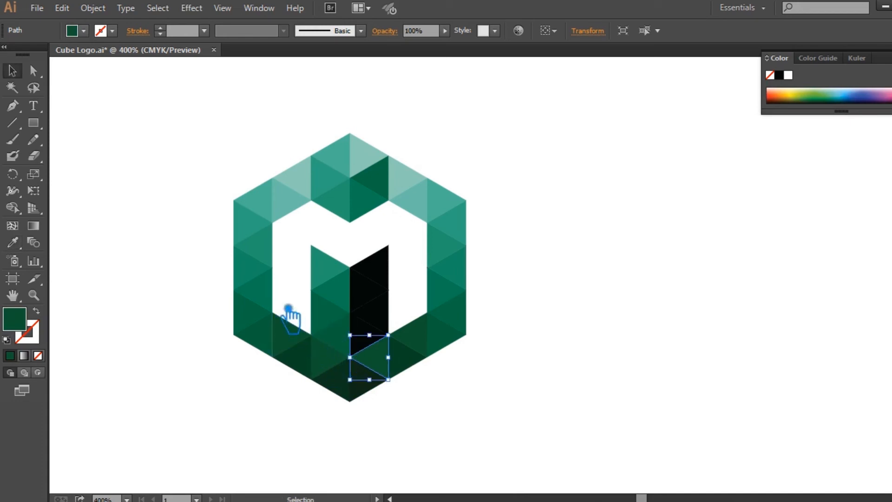
key("i")
left_click(262, 276)
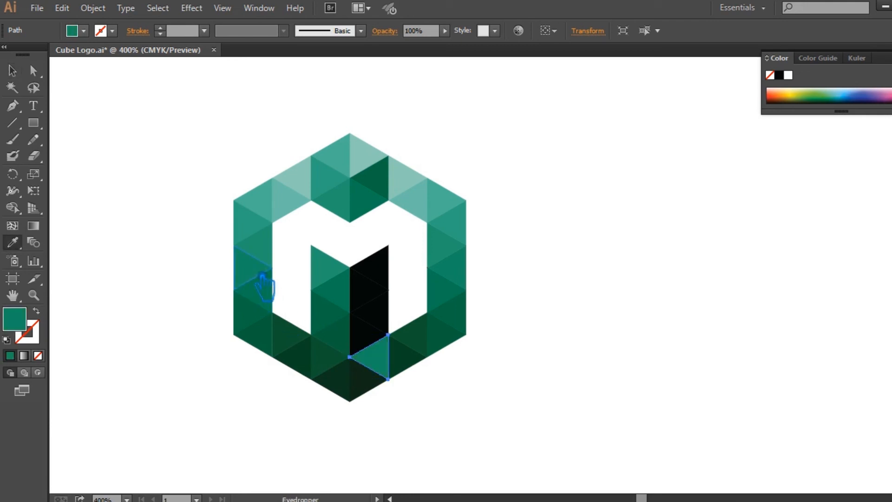
left_click(273, 299)
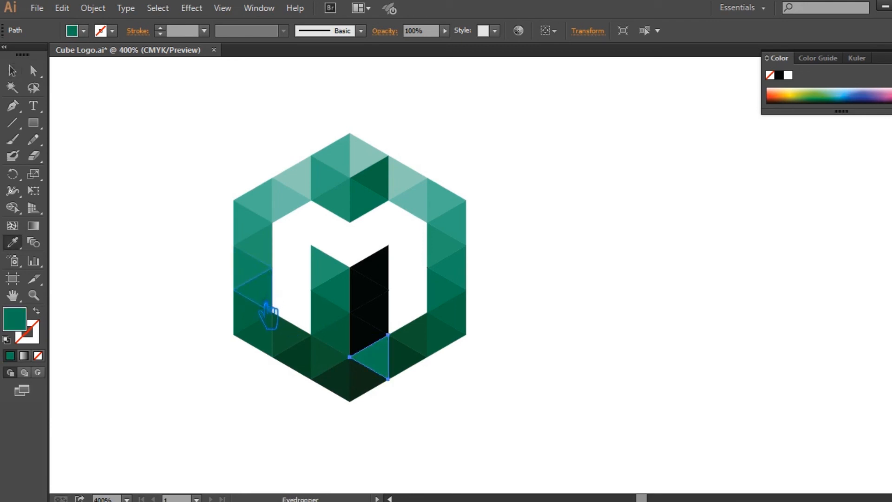
left_click(257, 317)
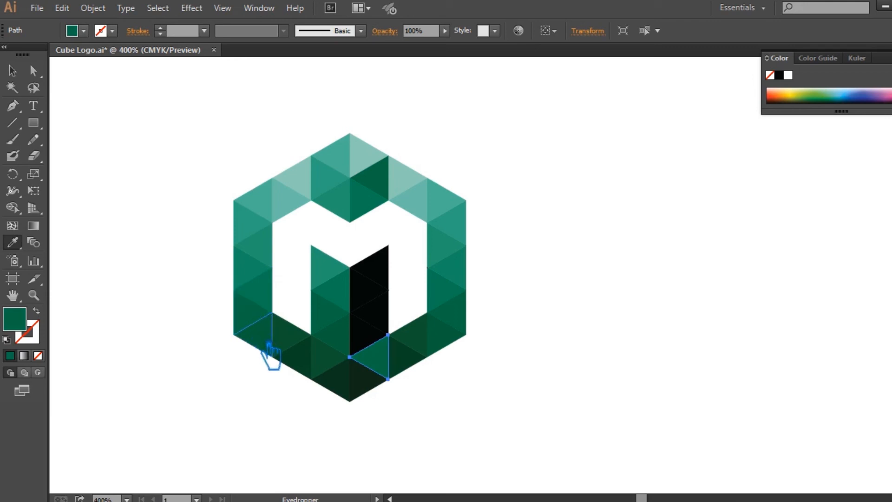
key("v")
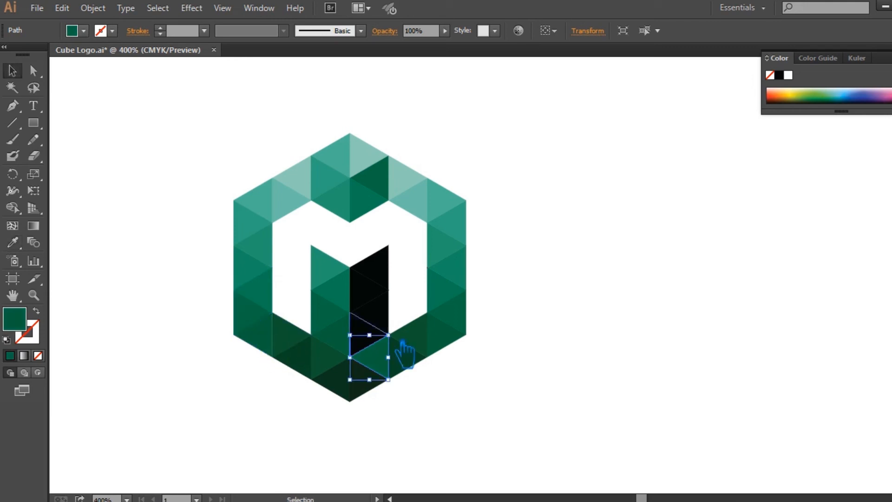
Copy the green of the fifth left-side triangle to the third triangle up the column's right half
left_click(372, 339)
key("i")
left_click(274, 297)
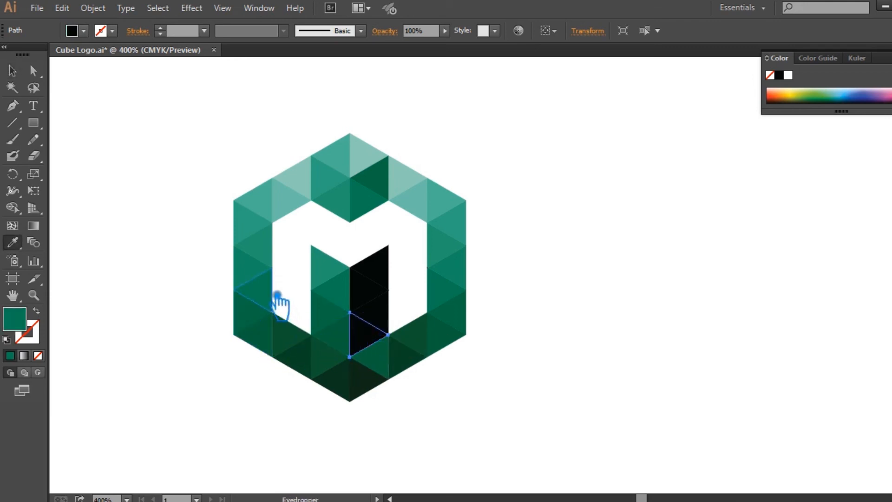
Try greens on the fourth triangle up the column's right half, settling on the fill of the fourth left-side triangle
left_click(397, 315)
key("i")
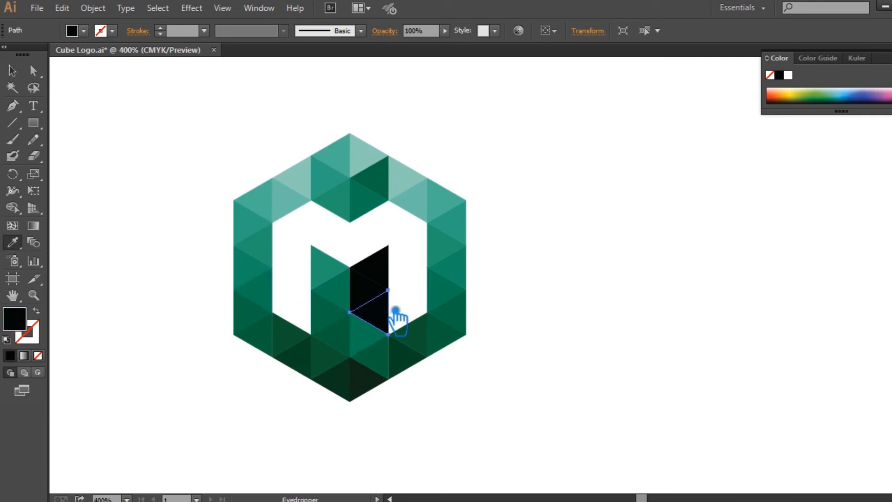
left_click(346, 343)
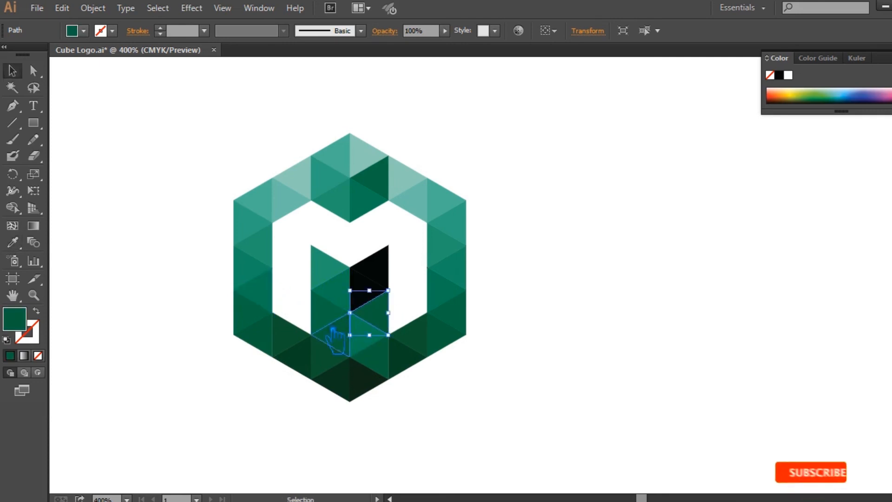
left_click(274, 303)
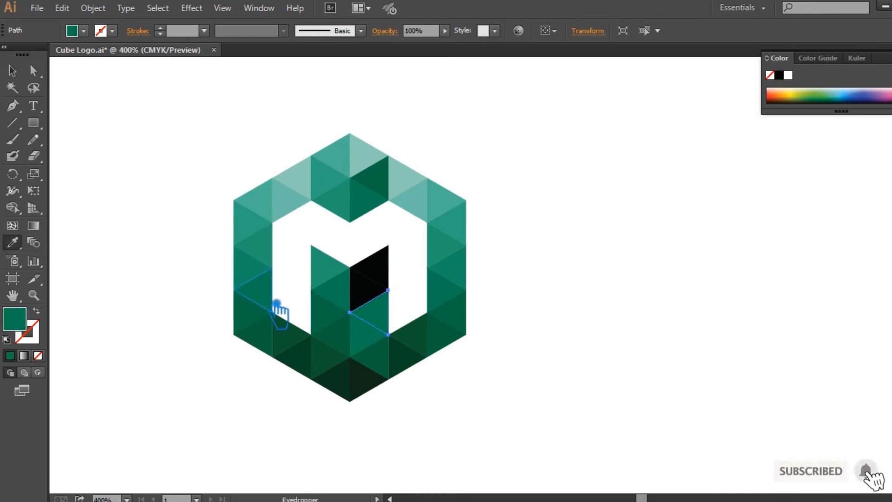
left_click(262, 275)
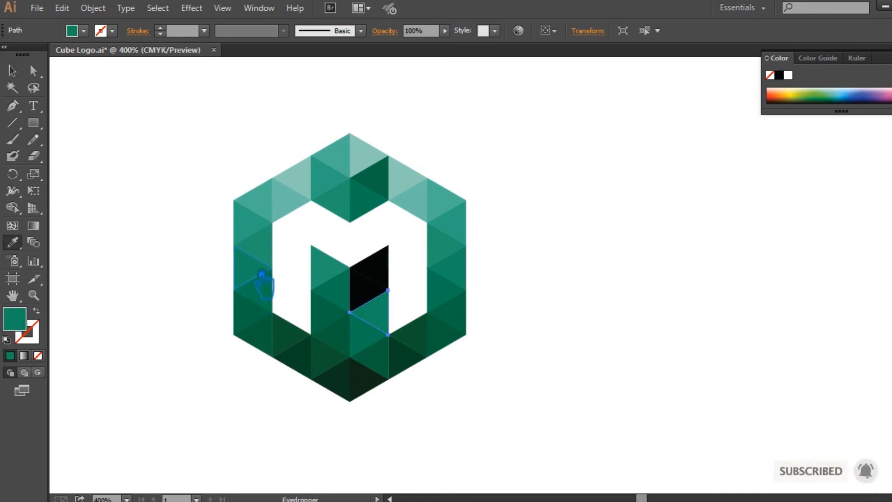
key("v")
Fill the fifth triangle up the column's right half with the green of the third left-side triangle
left_click(369, 286)
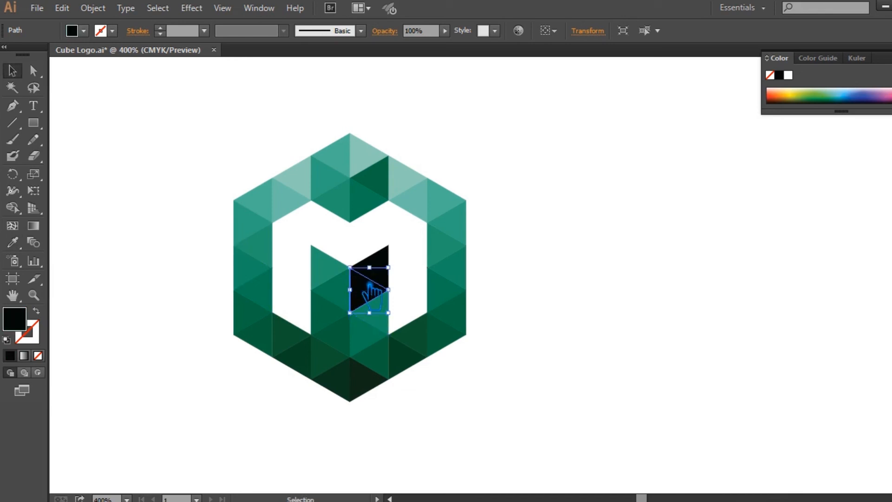
key("i")
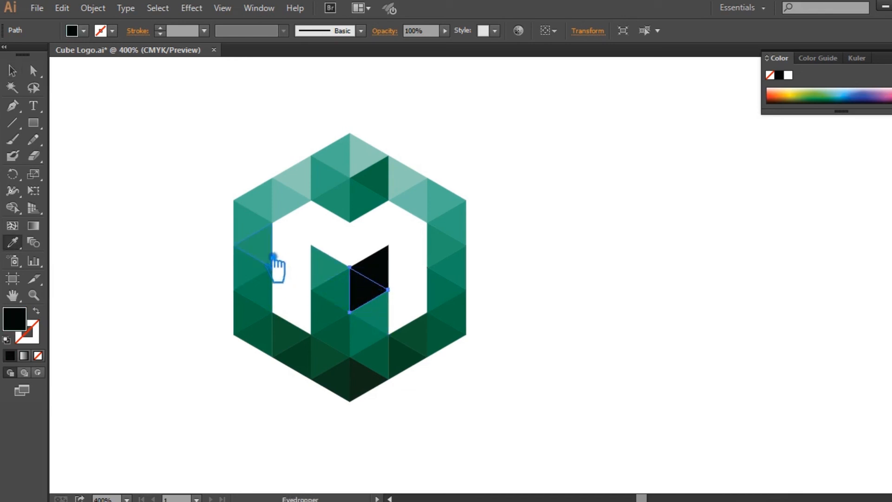
left_click(274, 258)
key("v")
Copy the green of the second triangle down the hexagon's left side to the top triangle of the column's right half
left_click(383, 263)
key("i")
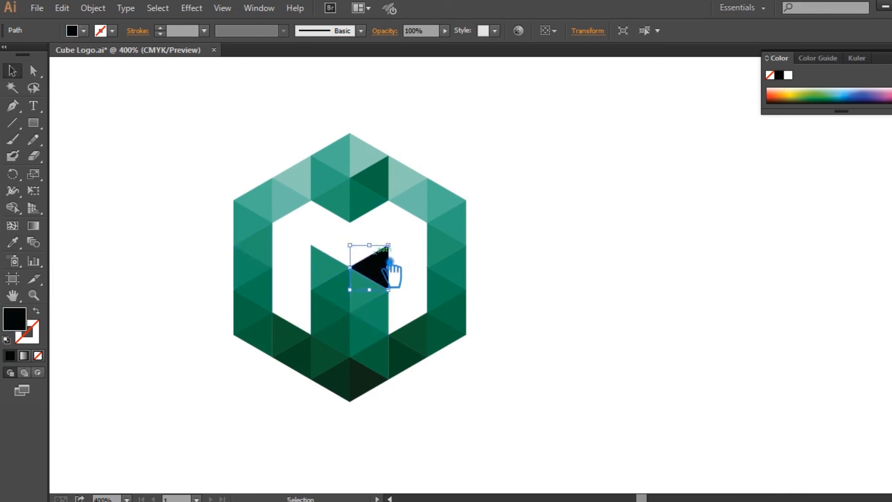
key("v")
left_click(274, 255)
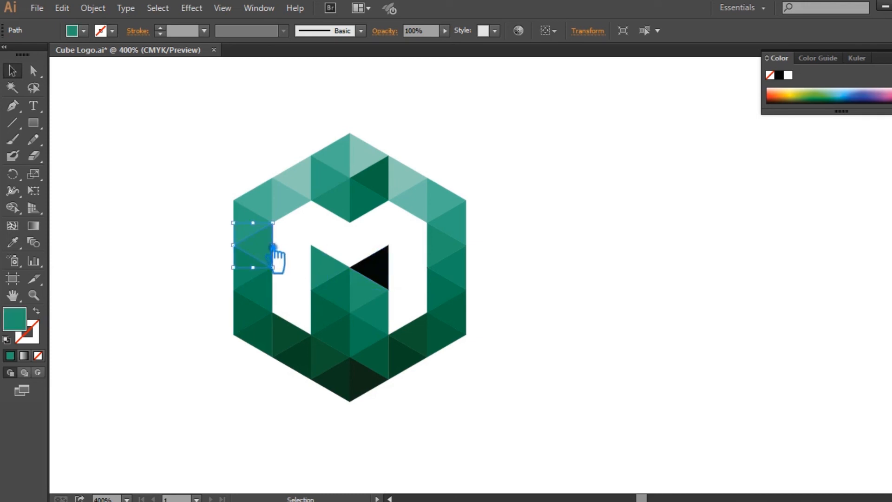
left_click(383, 263)
key("i")
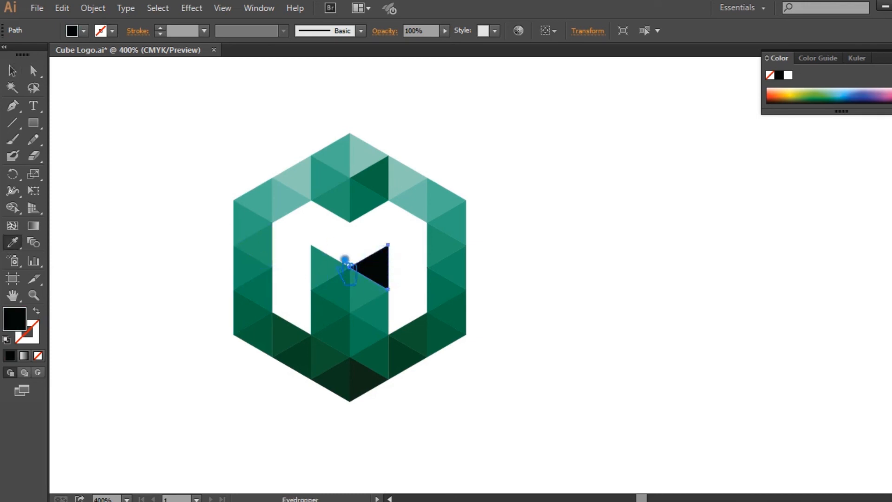
left_click(263, 238)
left_click(12, 71)
left_click(790, 198)
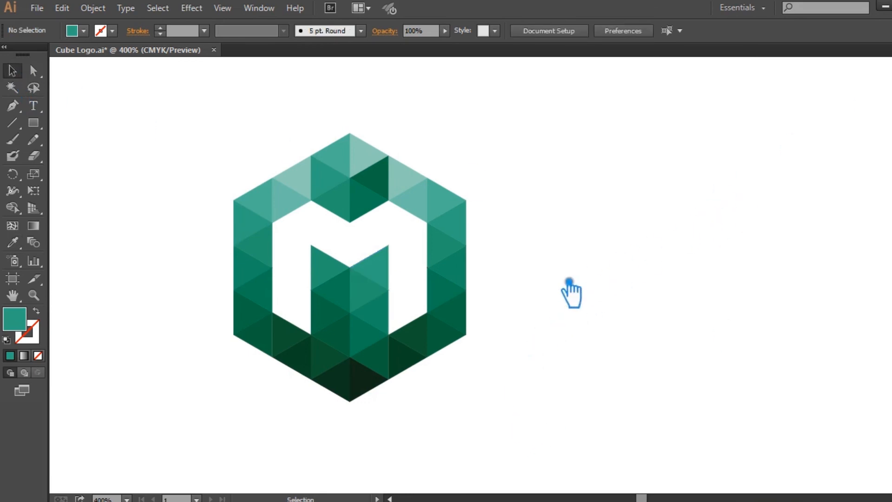
Recolour the top block's dark upper-right inner triangle with the green of the third left-side triangle
key("a")
left_click(390, 177)
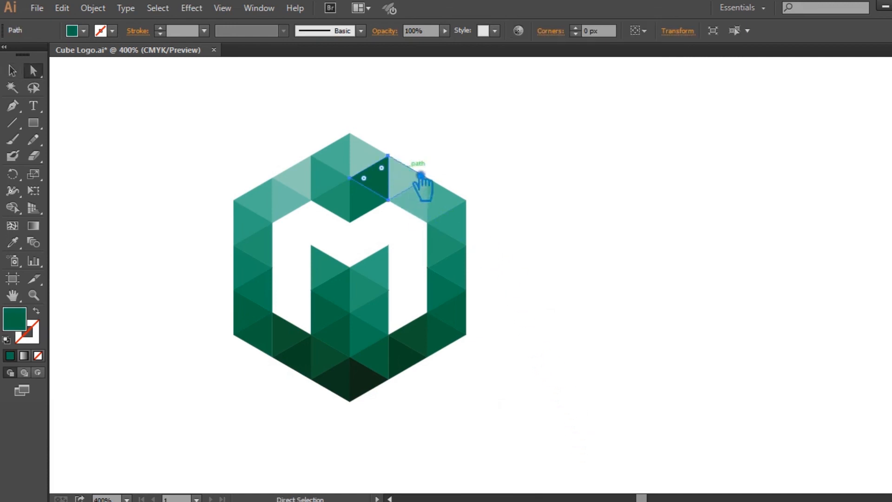
key("i")
left_click(275, 256)
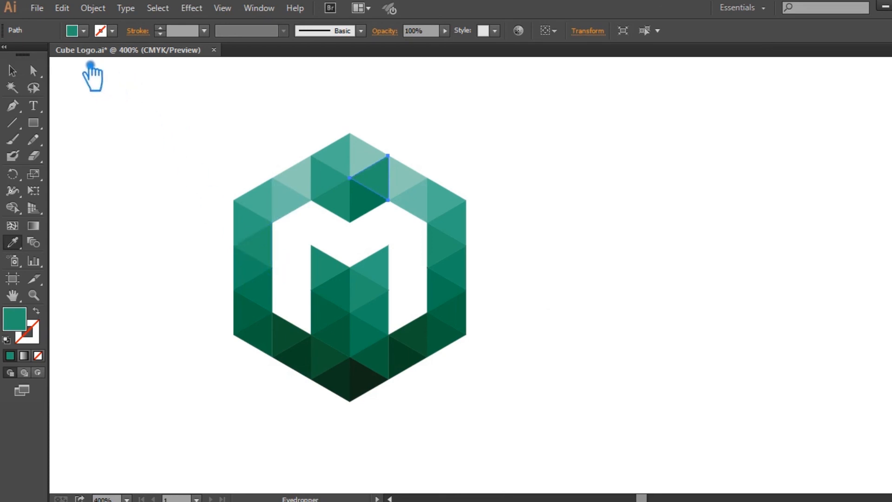
key("a")
Recolour the pale triangle just right of the hexagon's apex with the green of the second left-side triangle
left_click(375, 162)
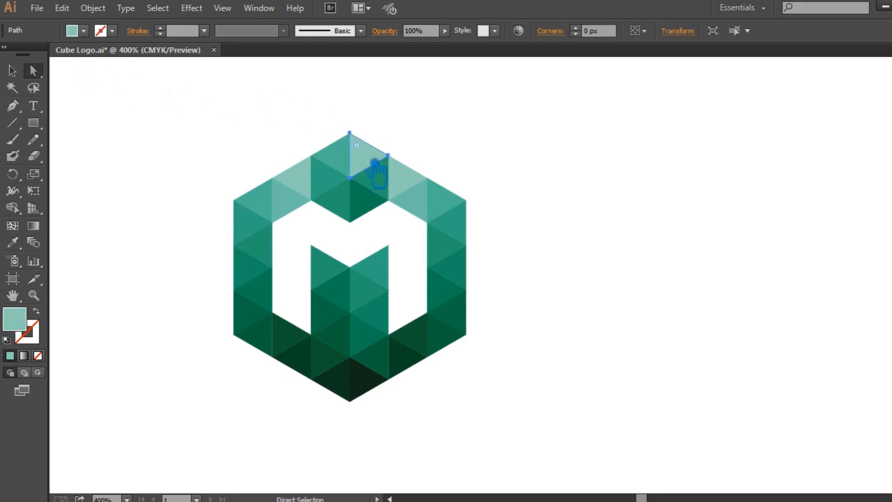
key("i")
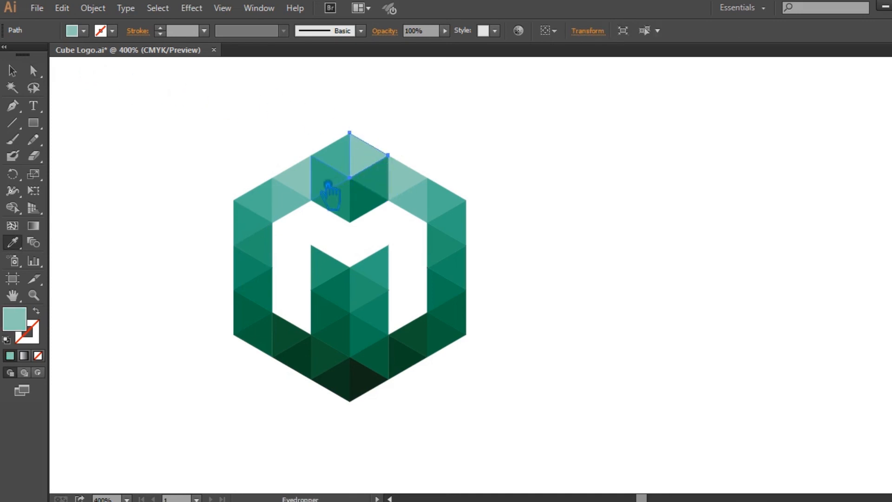
left_click(263, 210)
left_click(255, 235)
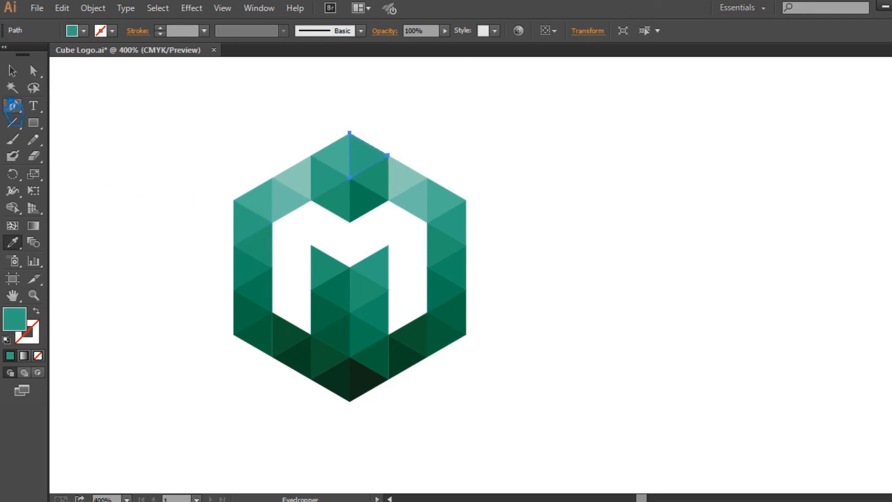
key("v")
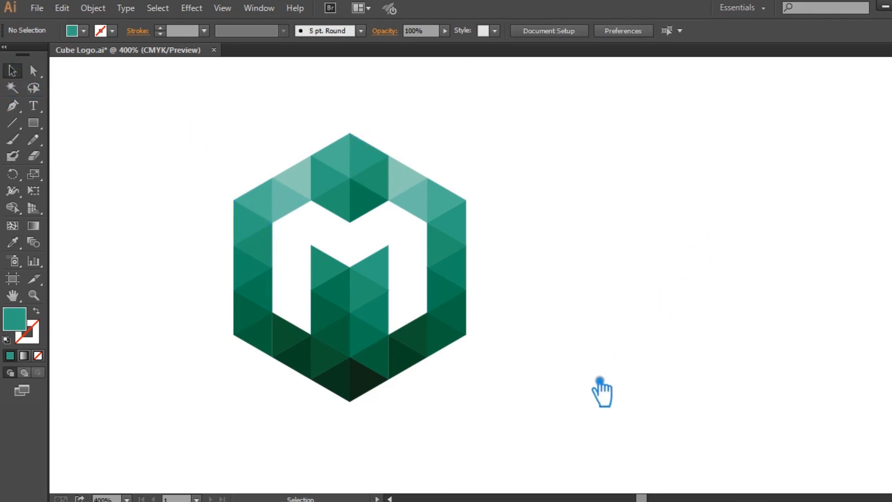
Move the whole finished logo a short distance to the right and save the document
left_click_drag(517, 442, 199, 133)
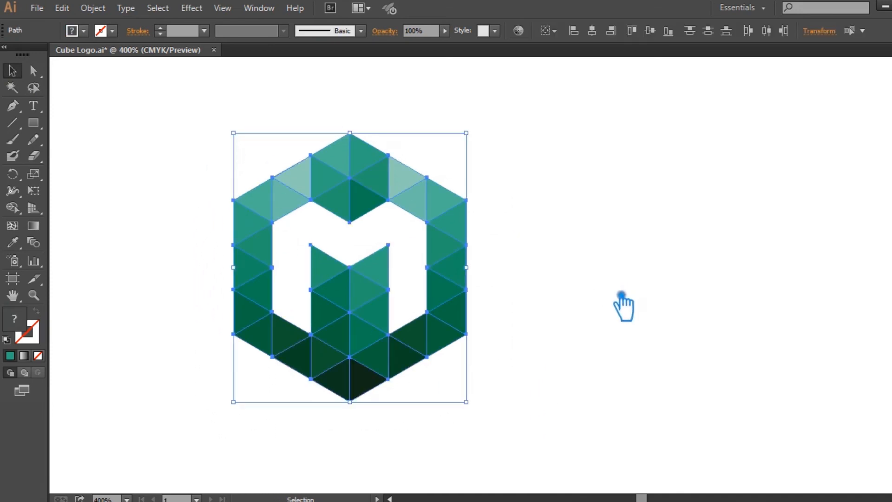
left_click(605, 303)
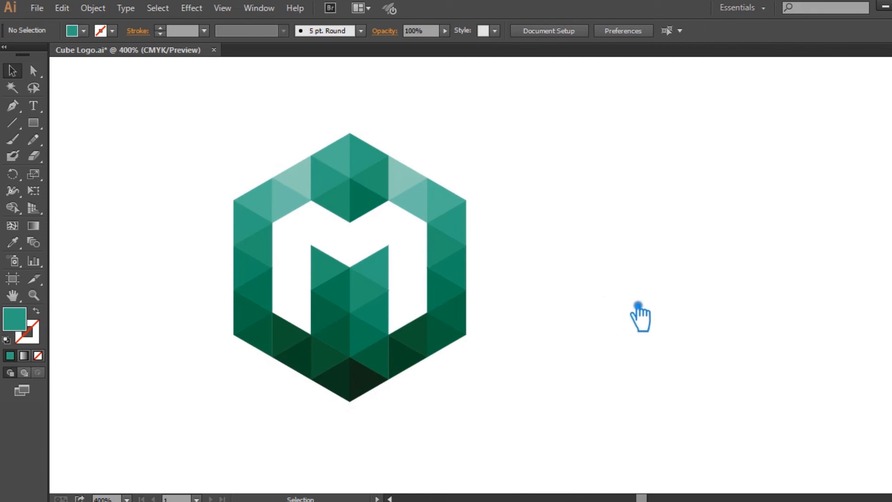
left_click_drag(468, 317, 558, 322)
left_click(656, 321)
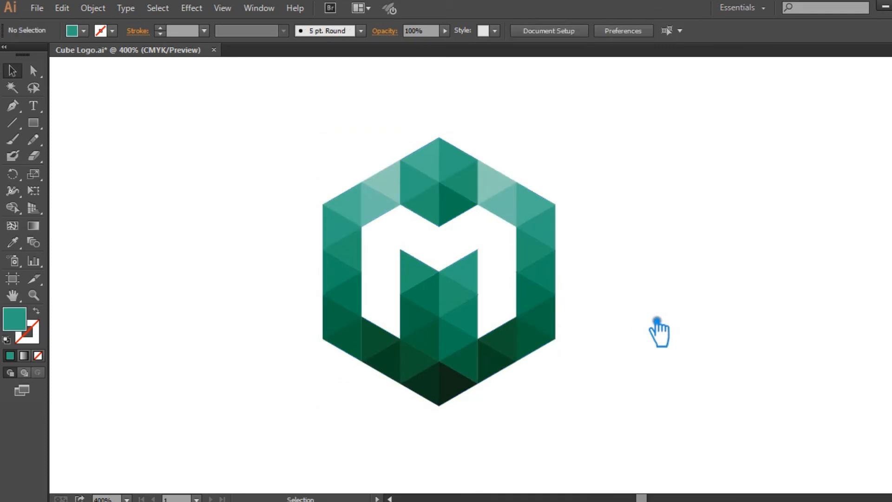
key("ctrl+s")
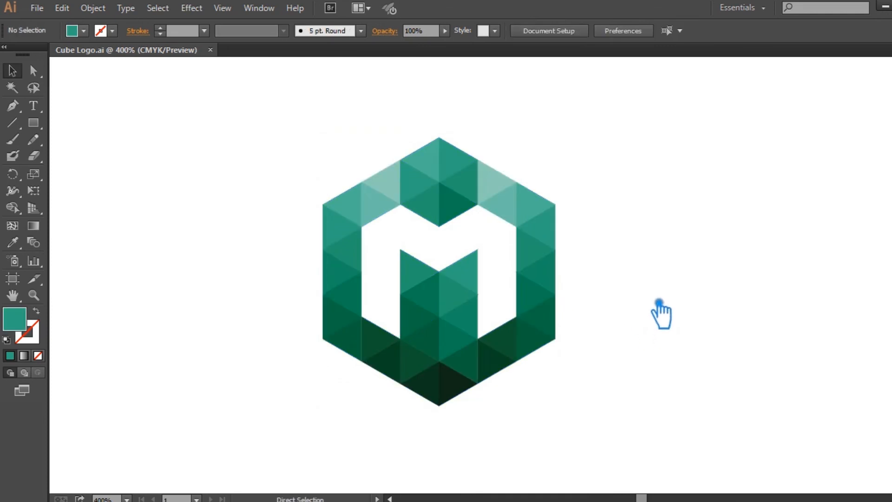